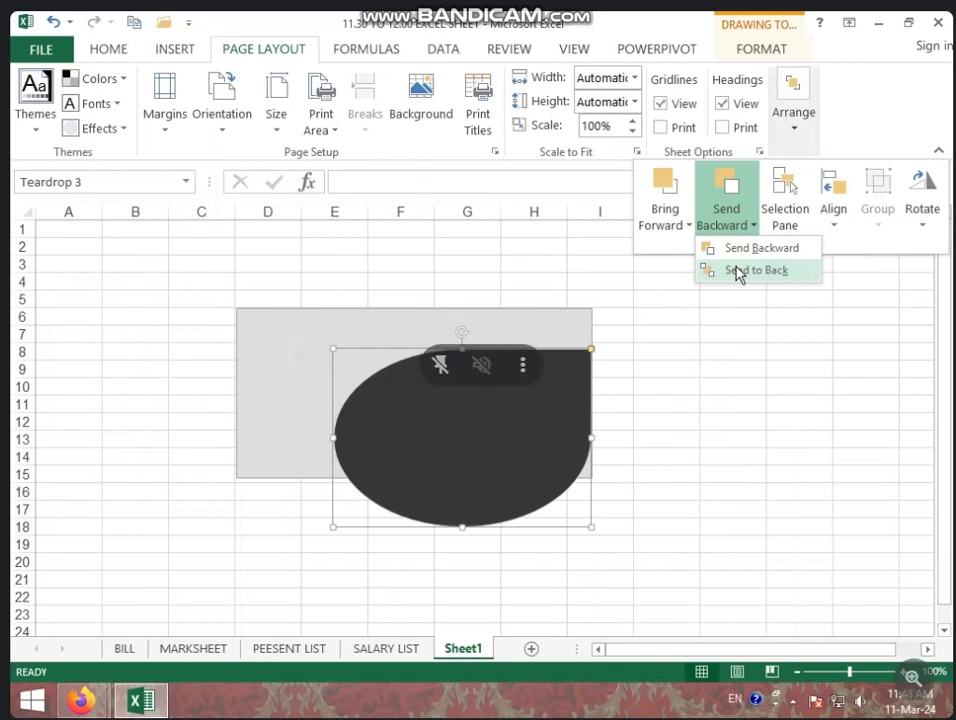
- Send the teardrop behind the grey rectangle, then bring it back in front
left_click(738, 271)
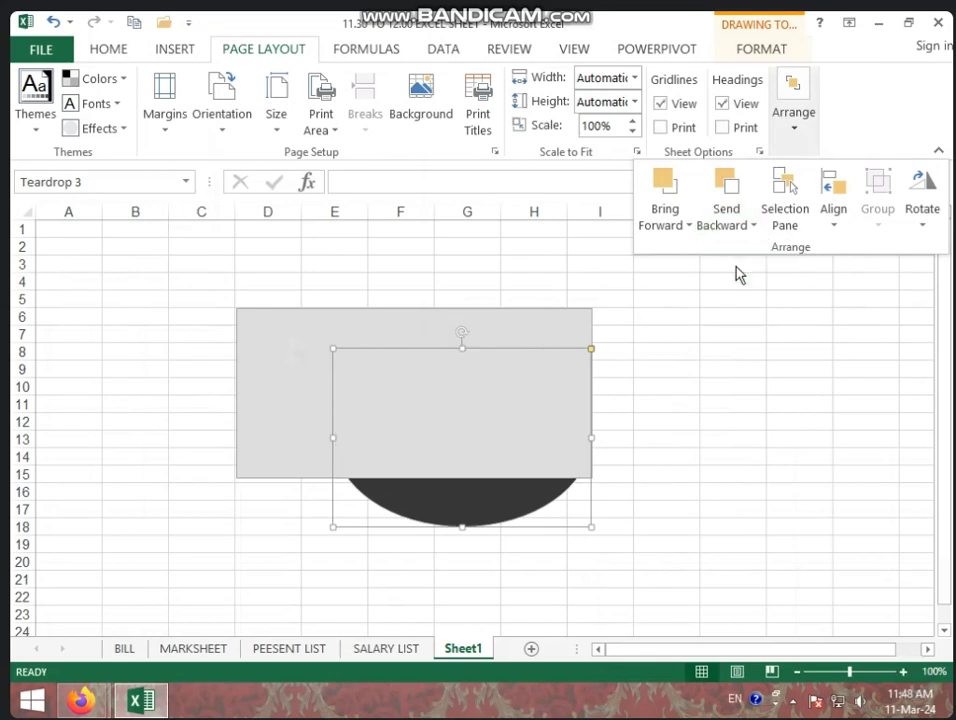
left_click(689, 226)
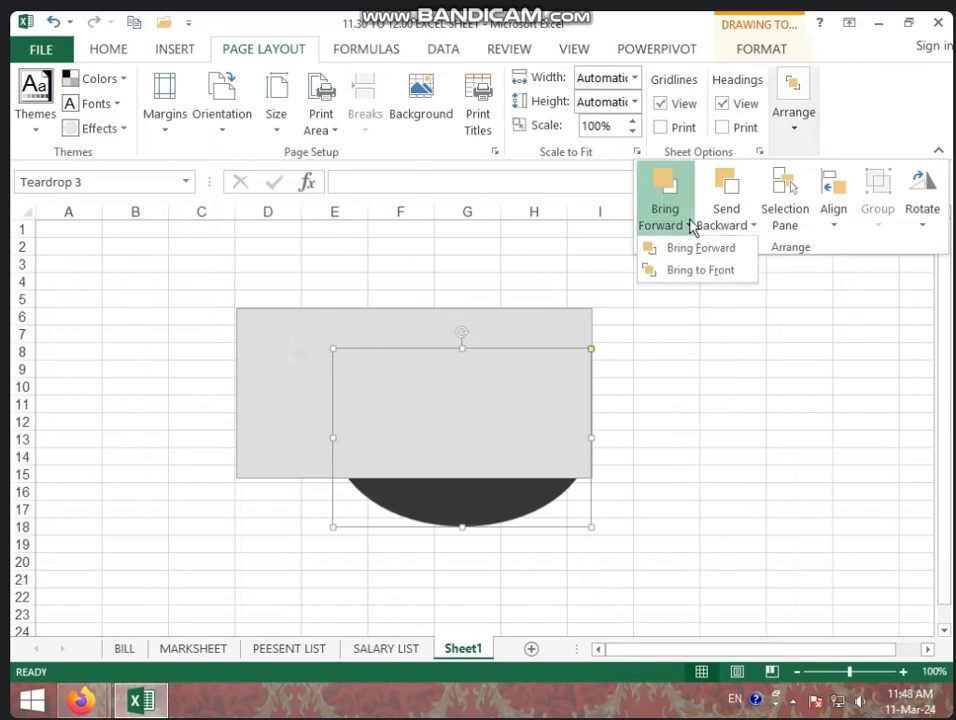
left_click(697, 271)
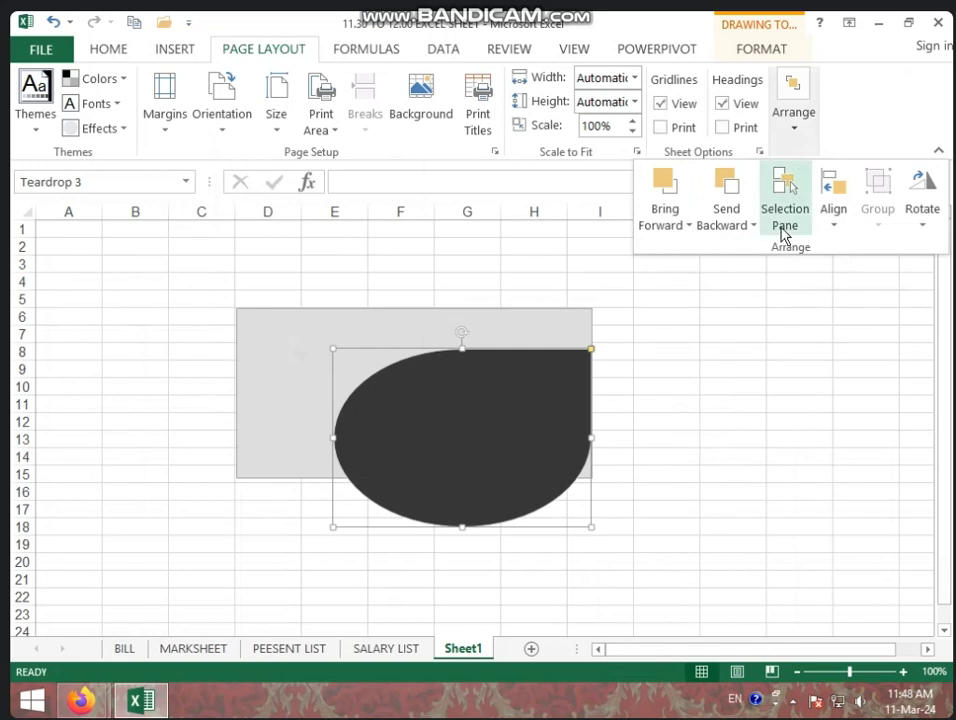
- In the Selection pane, hide and reshow the teardrop and rectangle, then all shapes
left_click(783, 226)
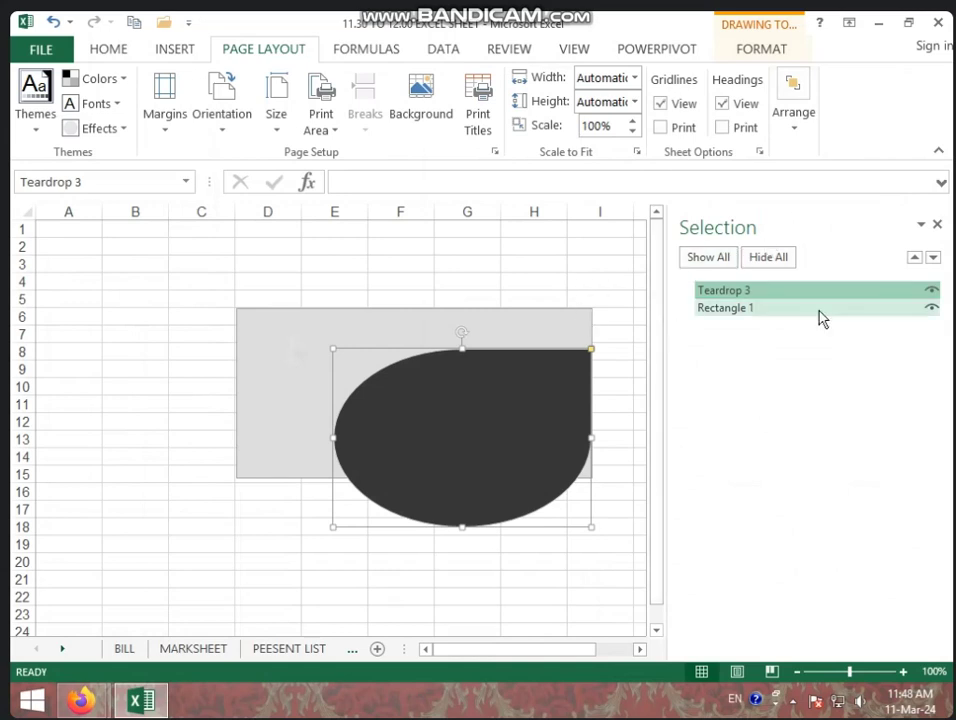
left_click(932, 291)
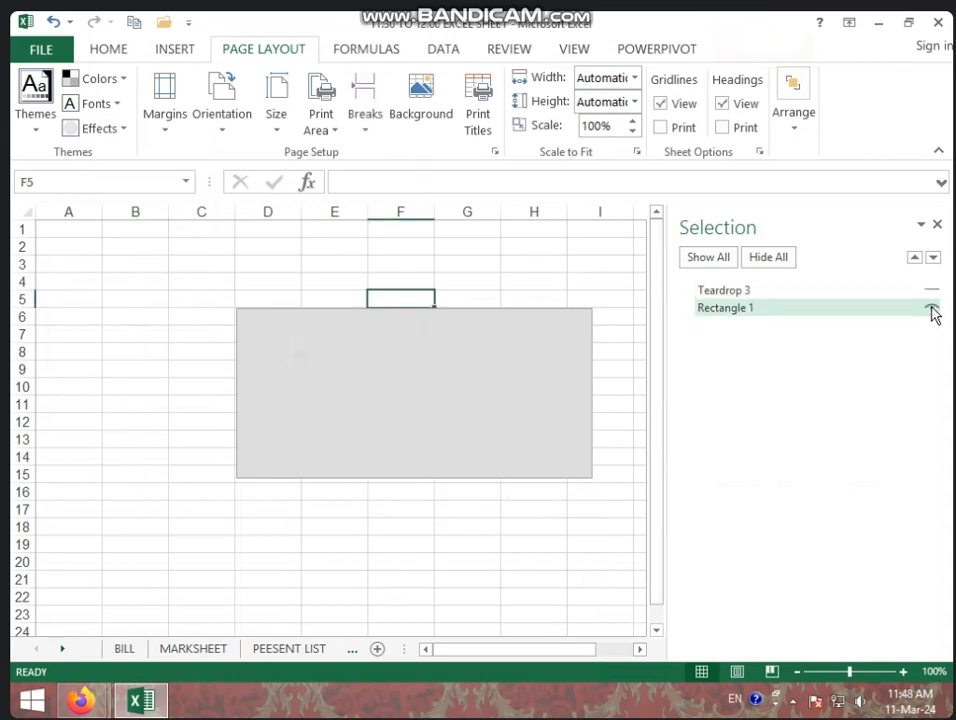
left_click(931, 309)
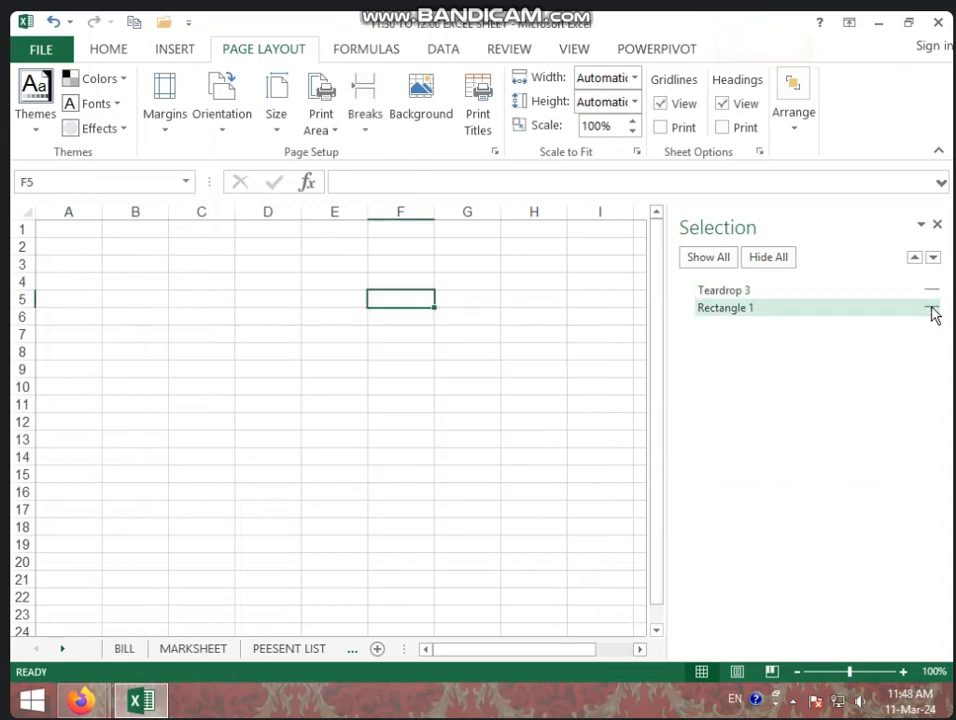
left_click(931, 309)
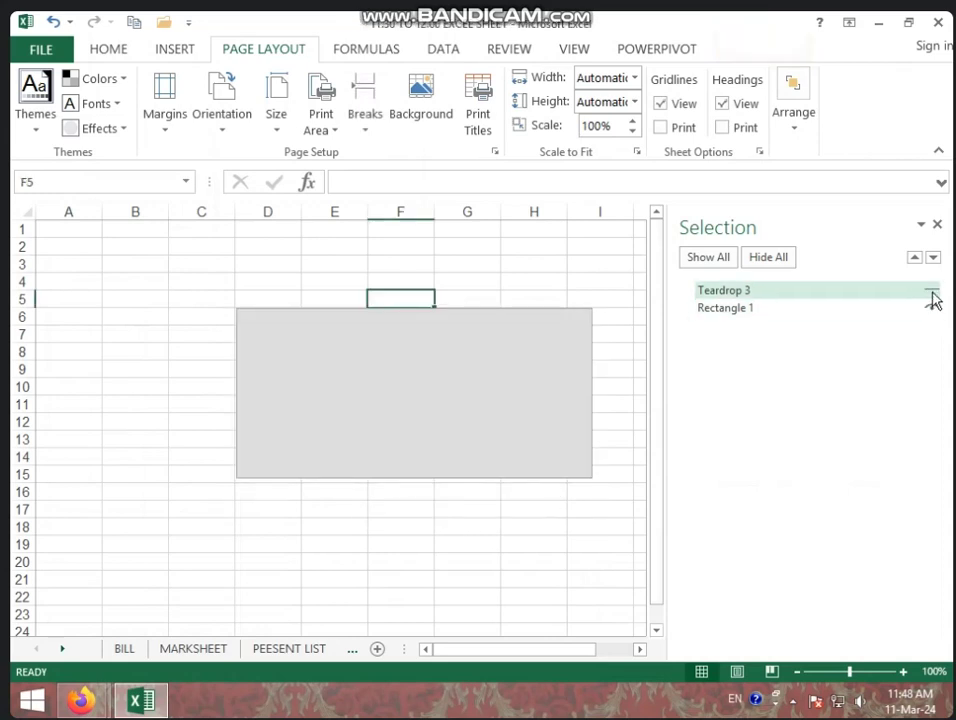
left_click(931, 292)
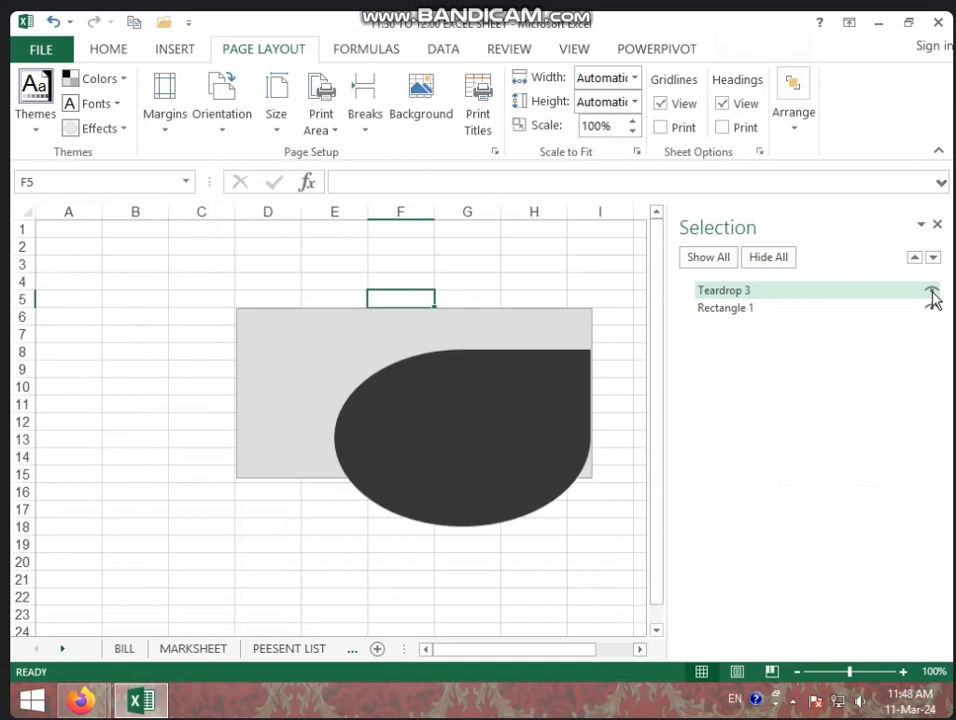
left_click(775, 260)
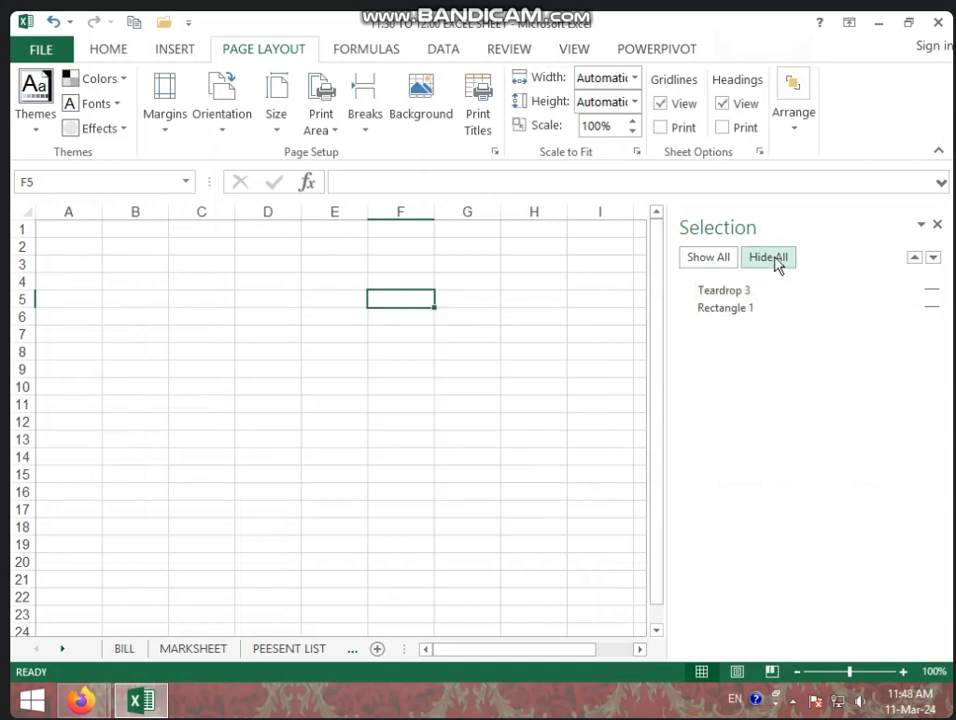
left_click(729, 262)
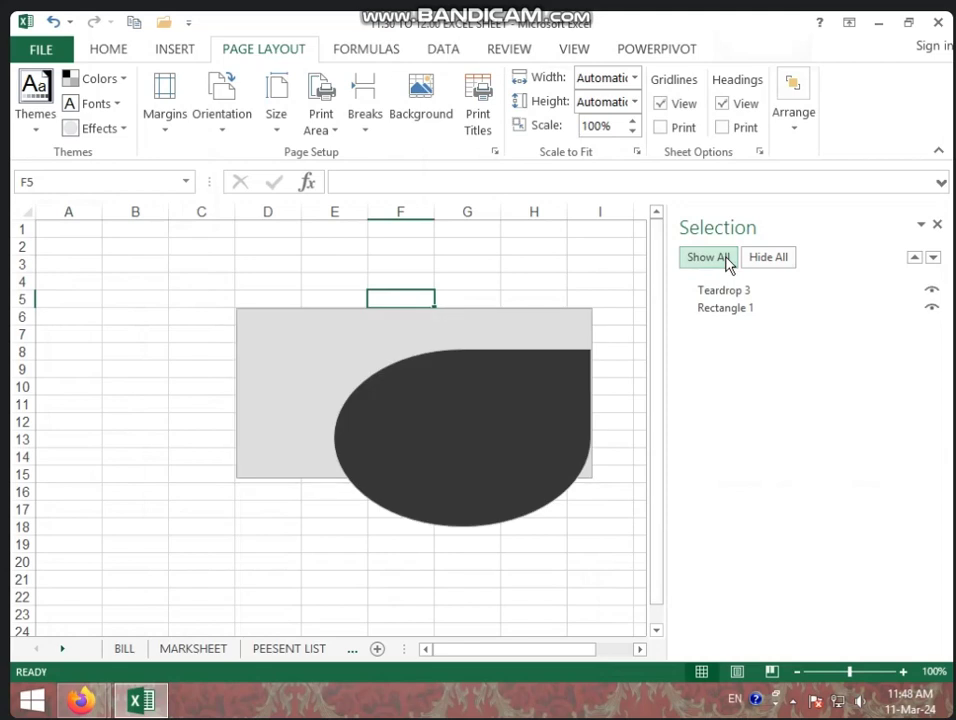
left_click(937, 224)
- Look through the Arrange and Align options, then deselect the shapes by clicking K6
left_click(791, 125)
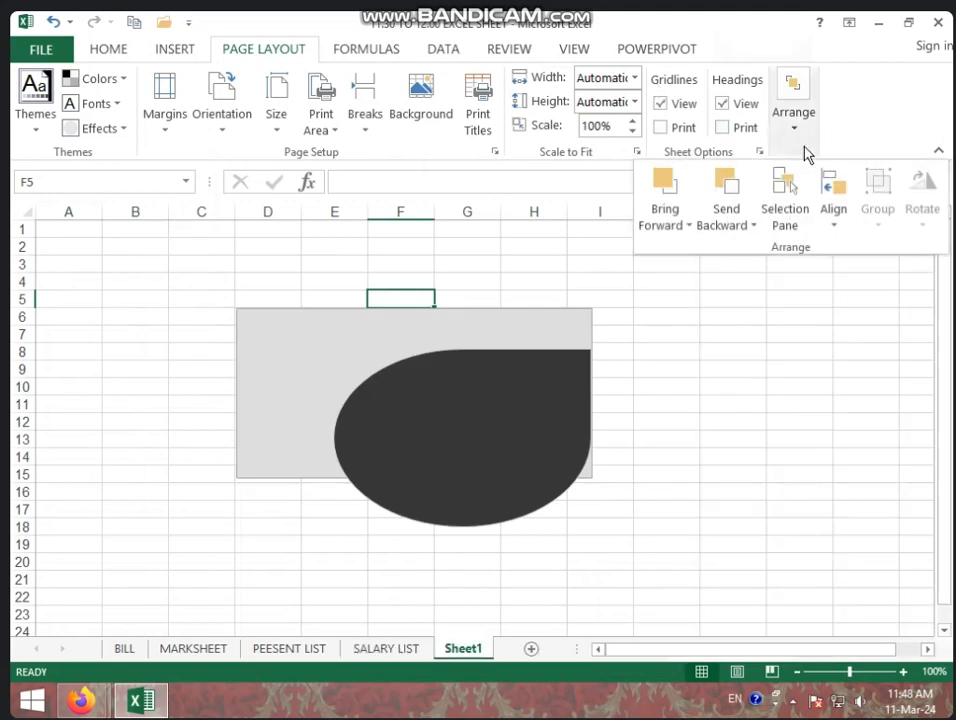
left_click(835, 222)
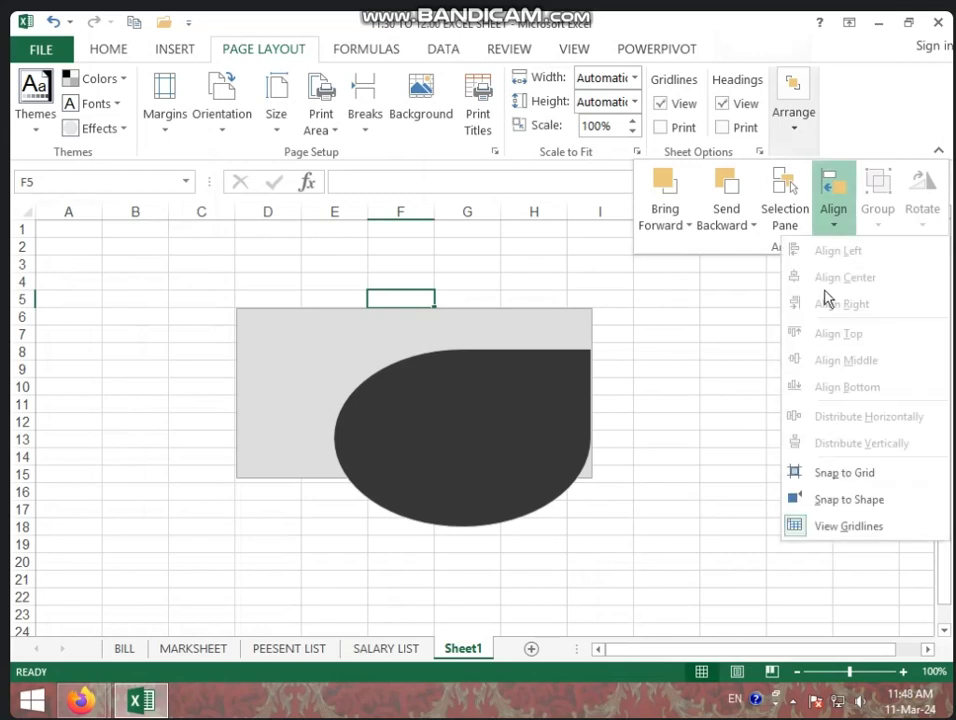
left_click(711, 307)
left_click(711, 309)
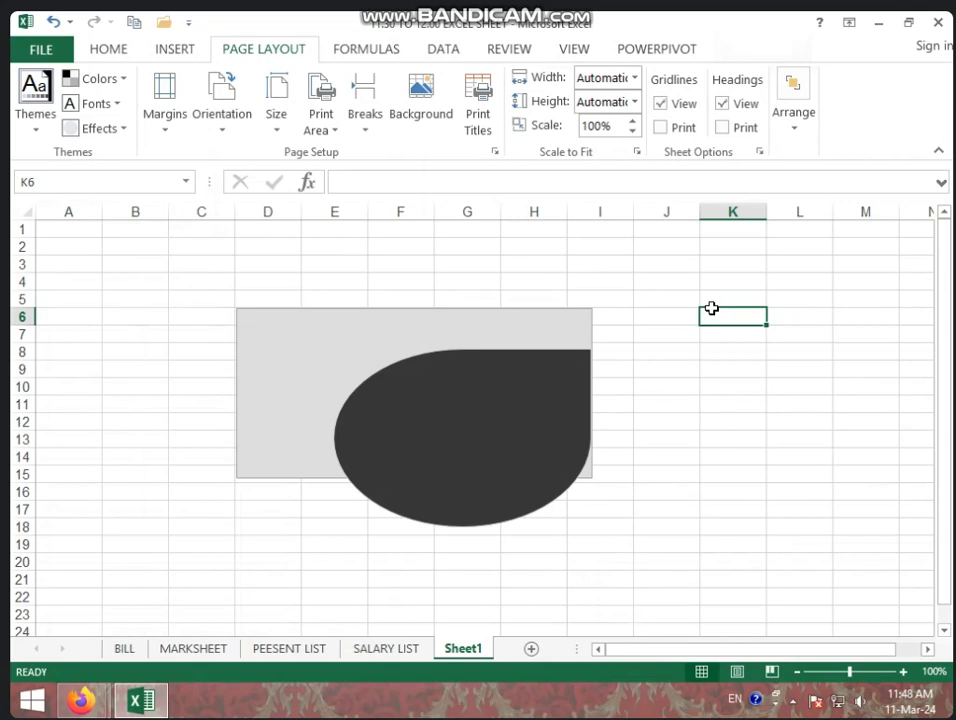
left_click(803, 130)
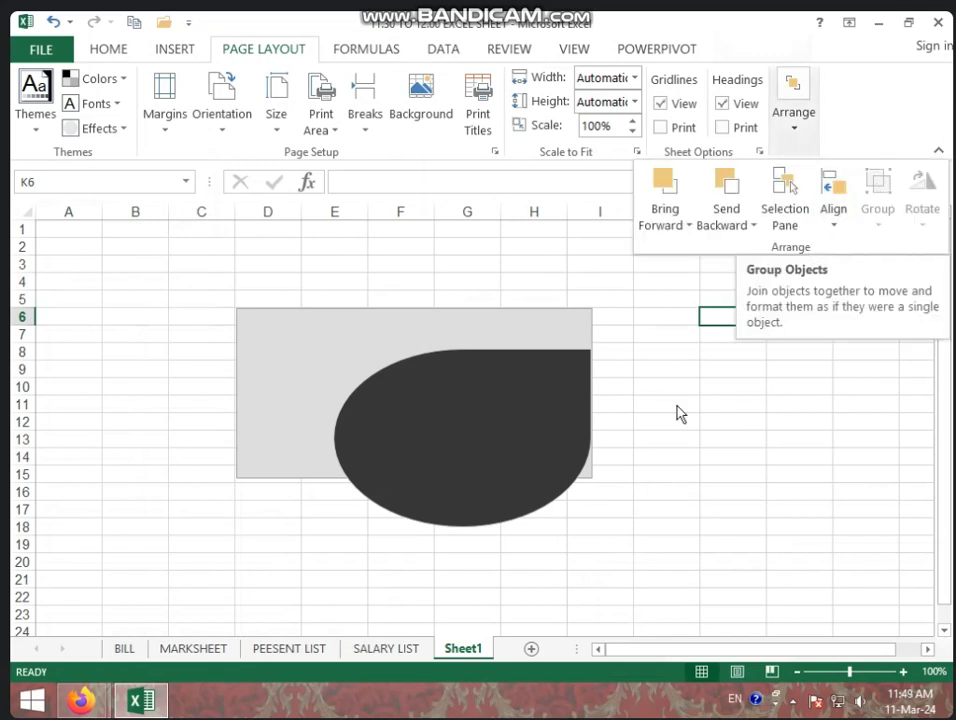
left_click(393, 440)
left_click(393, 440)
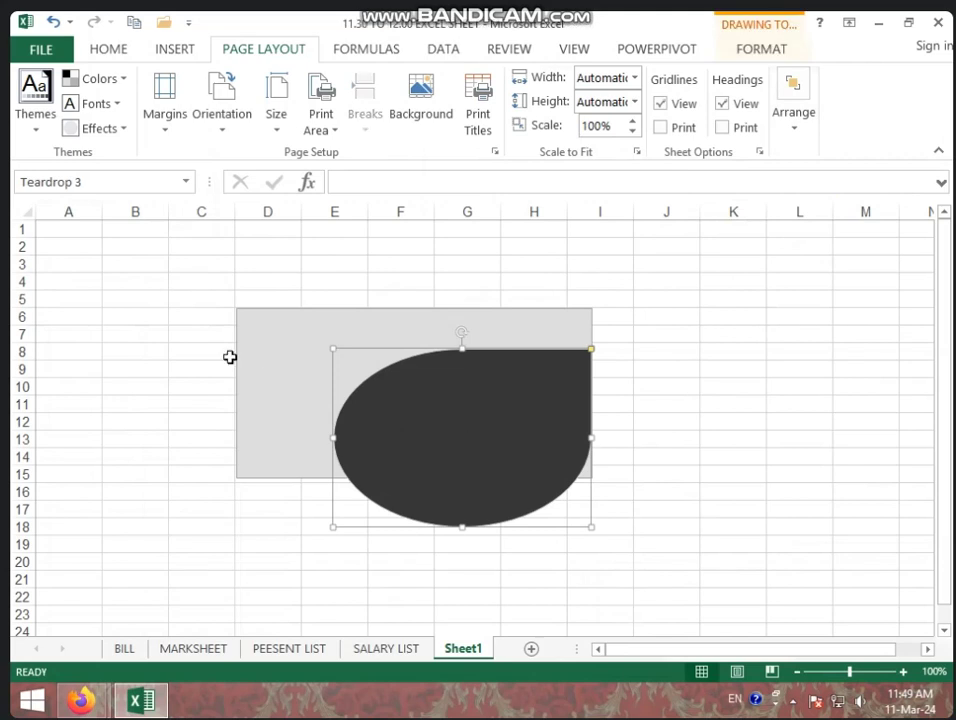
- Select the dark teardrop and grey rectangle together and group them
left_click(268, 364)
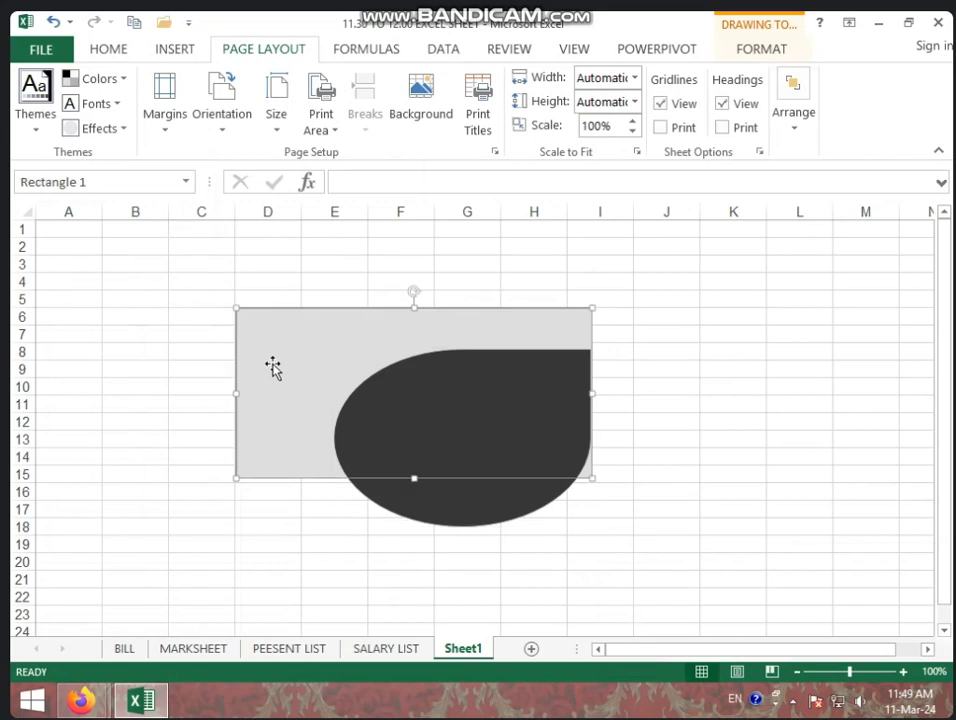
left_click(450, 400)
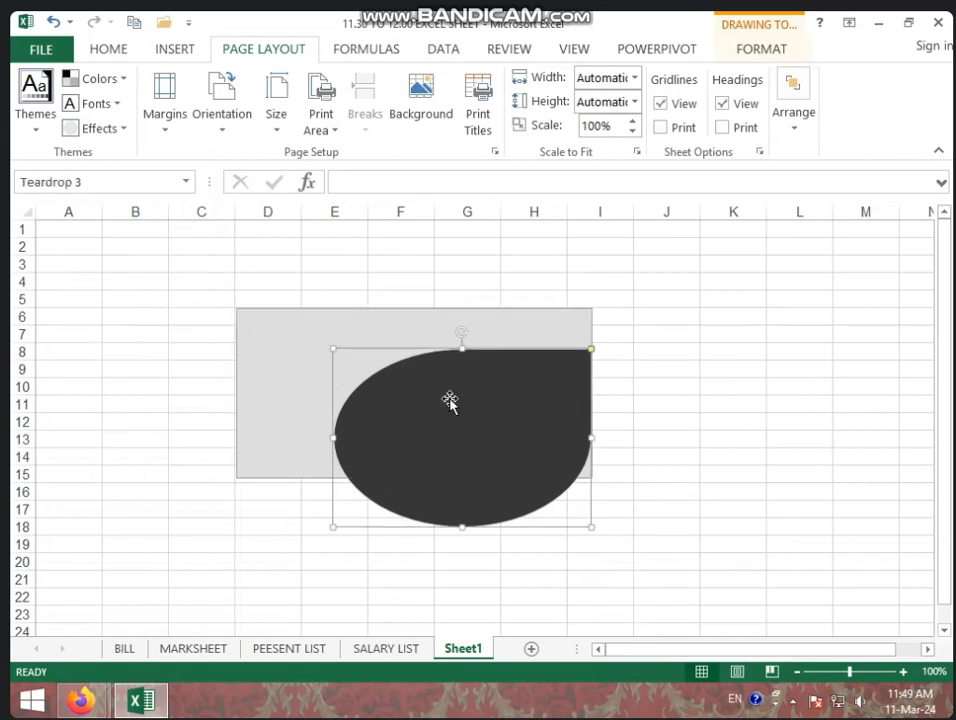
left_click(314, 366, "ctrl")
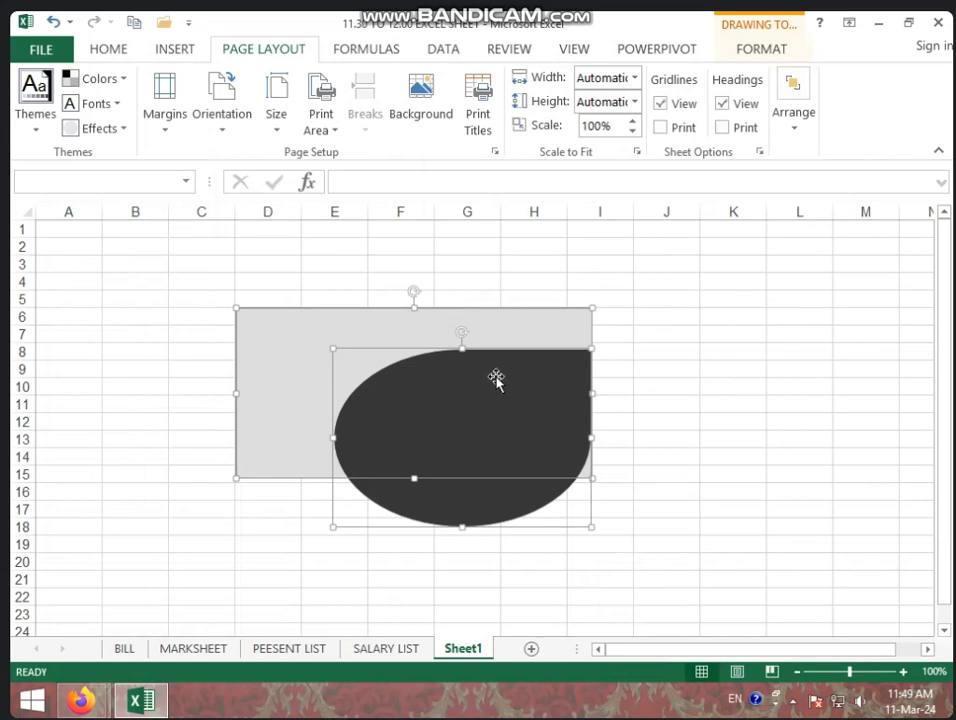
left_click(789, 130)
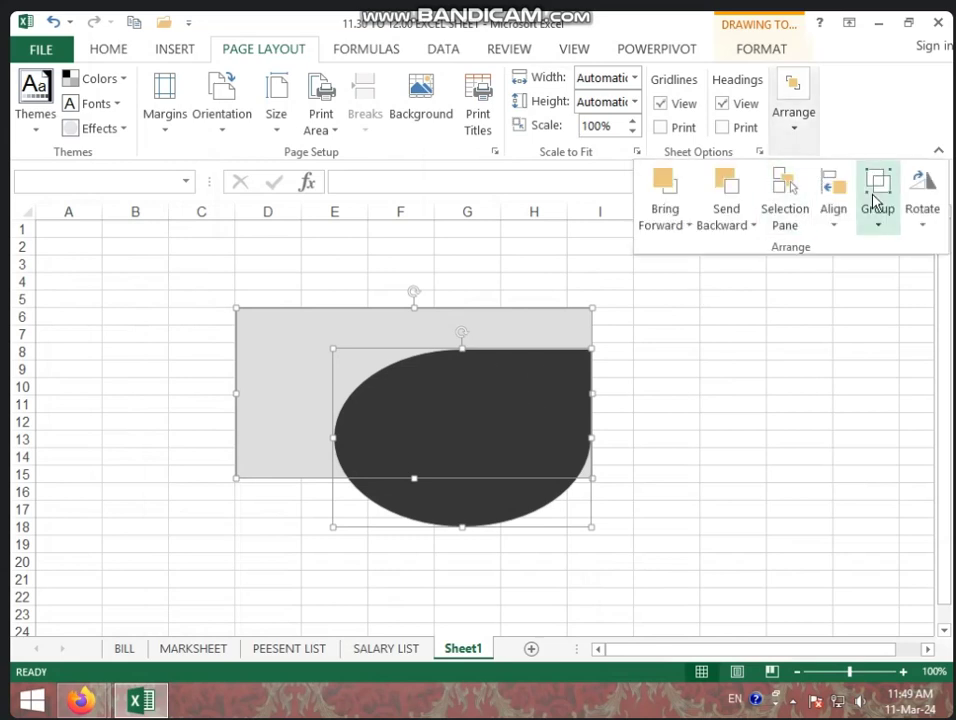
left_click(887, 230)
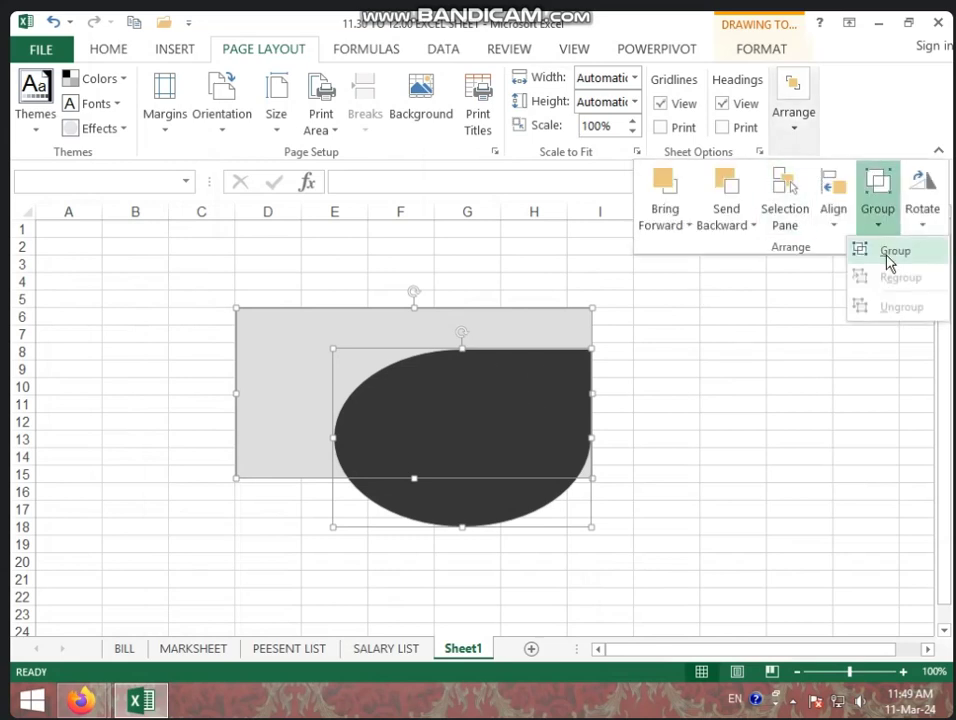
left_click(888, 256)
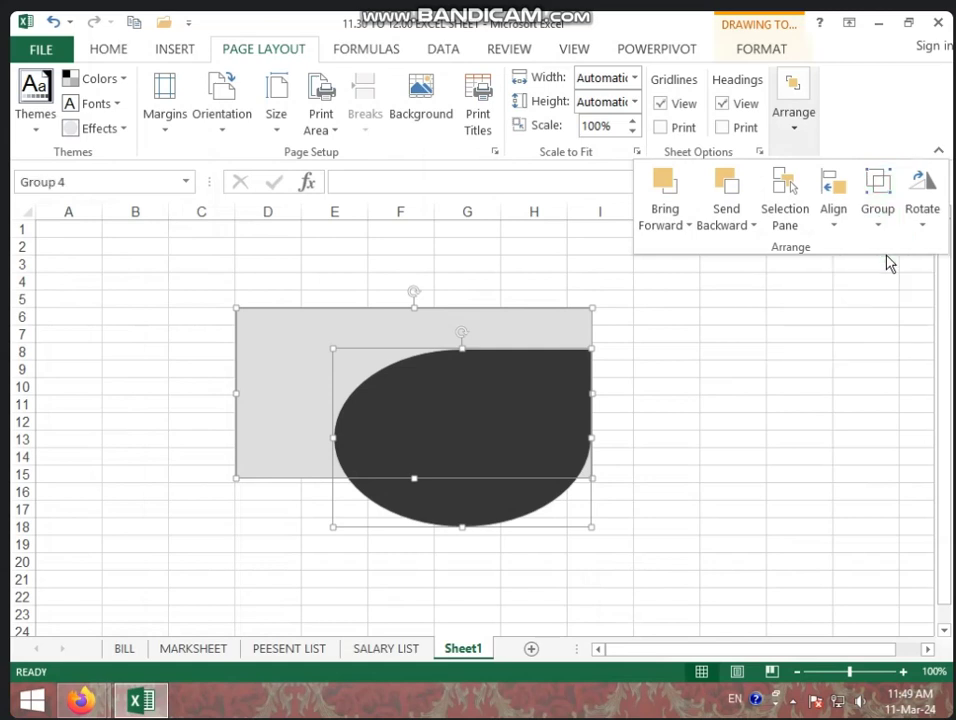
- Drag the new group slightly to the left
left_click(458, 423)
left_click(378, 336)
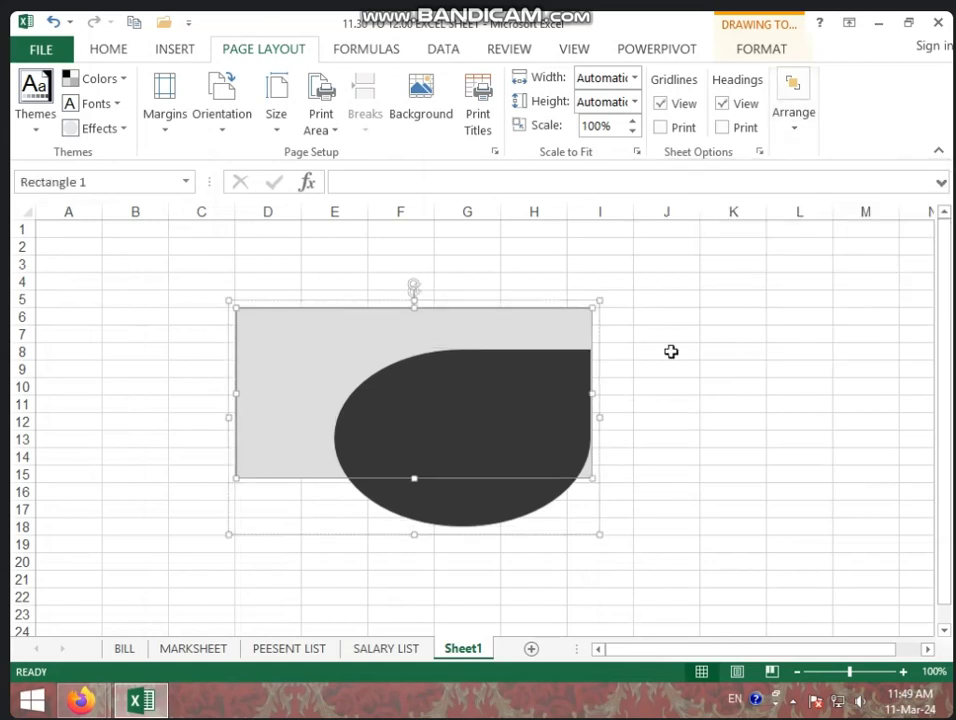
left_click(710, 352)
mouse_move(474, 367)
left_mouse_down()
mouse_move(413, 324)
mouse_move(412, 364)
left_mouse_up()
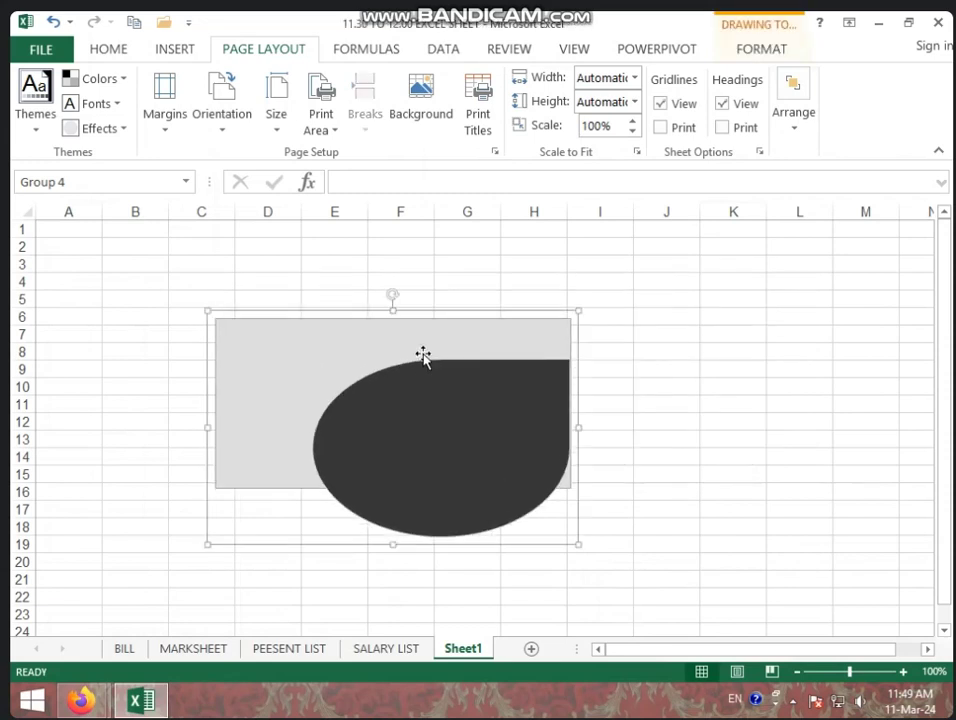
- Ungroup the rectangle and teardrop into separate shapes
left_click(800, 140)
left_click(876, 224)
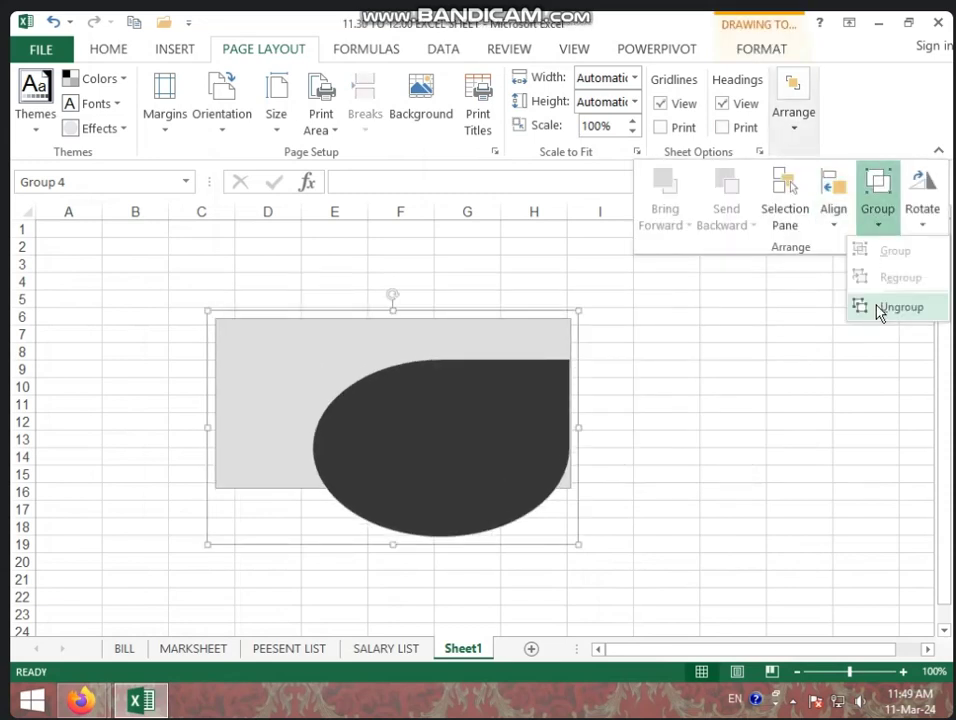
left_click(880, 308)
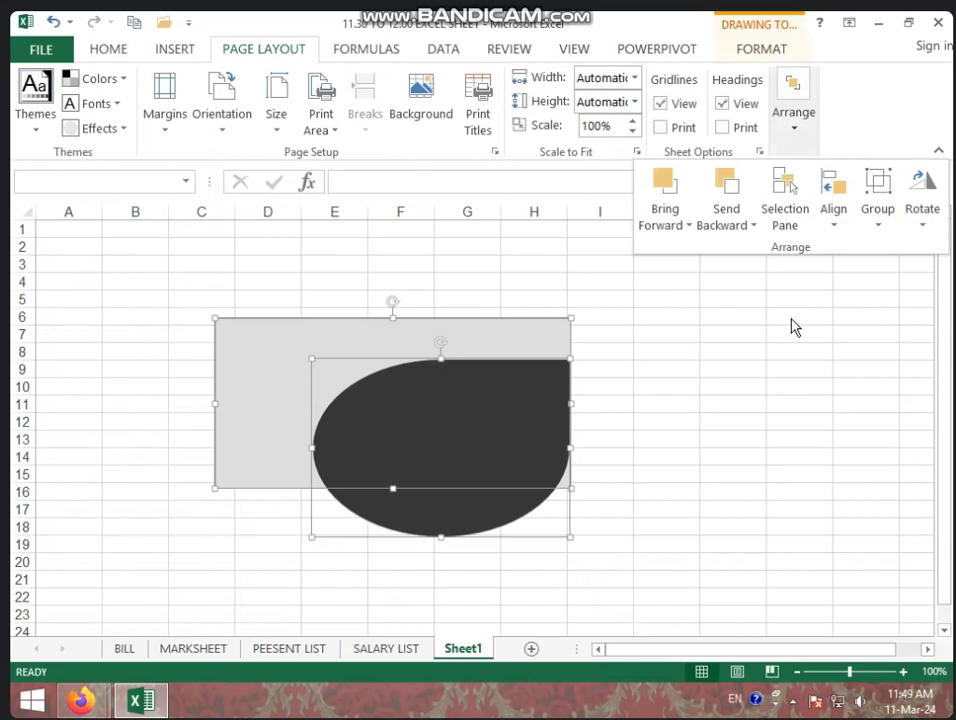
left_click(636, 386)
- Select the teardrop and regroup the shapes into one object
left_click(512, 403)
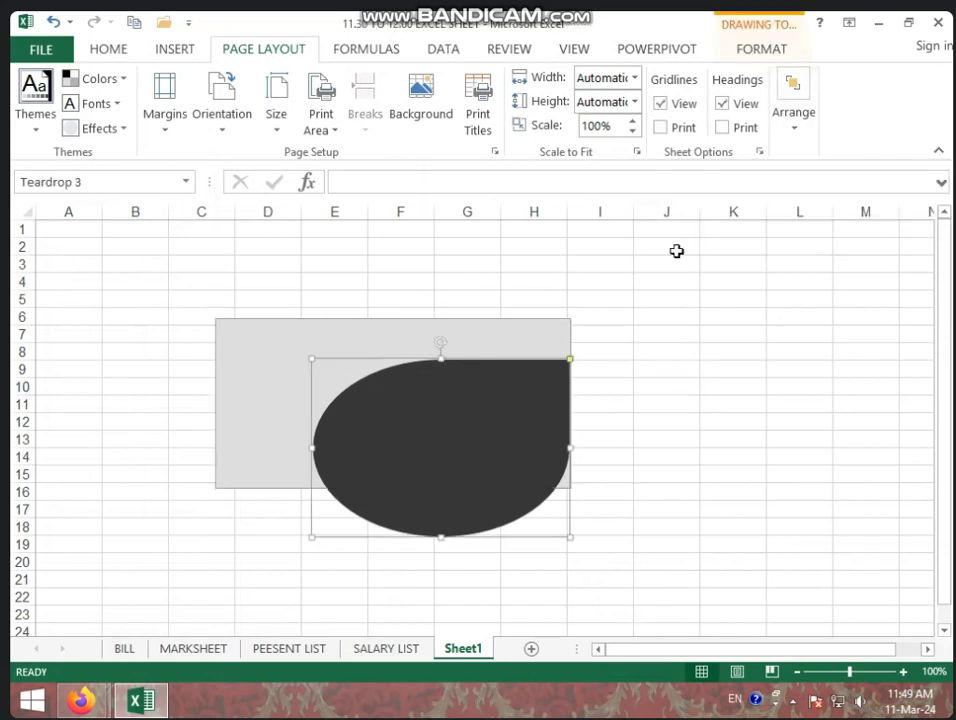
left_click(795, 125)
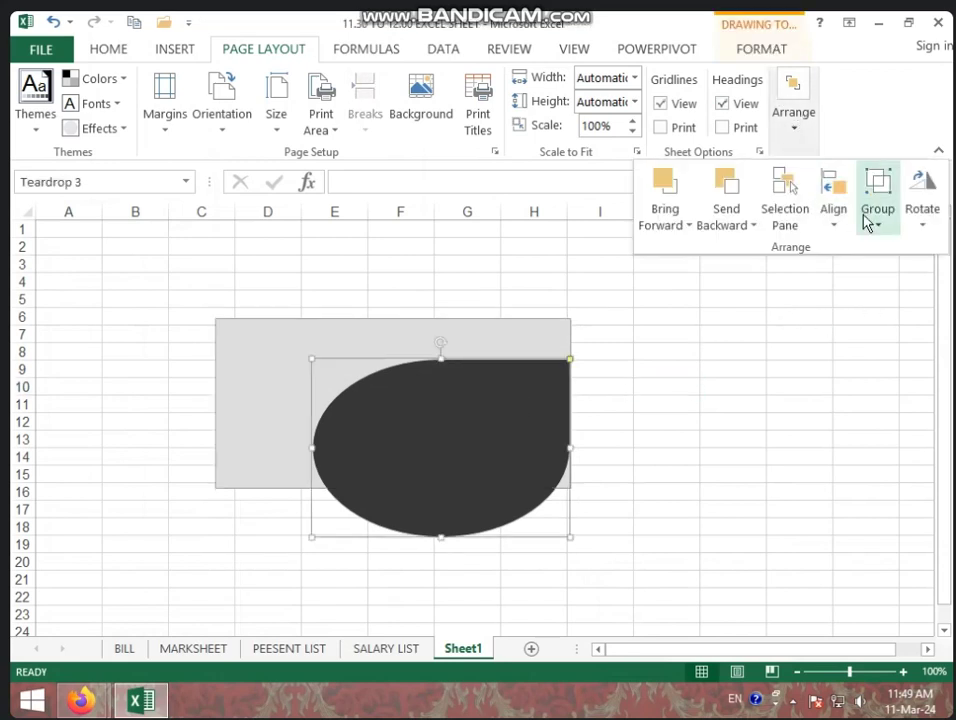
left_click(868, 222)
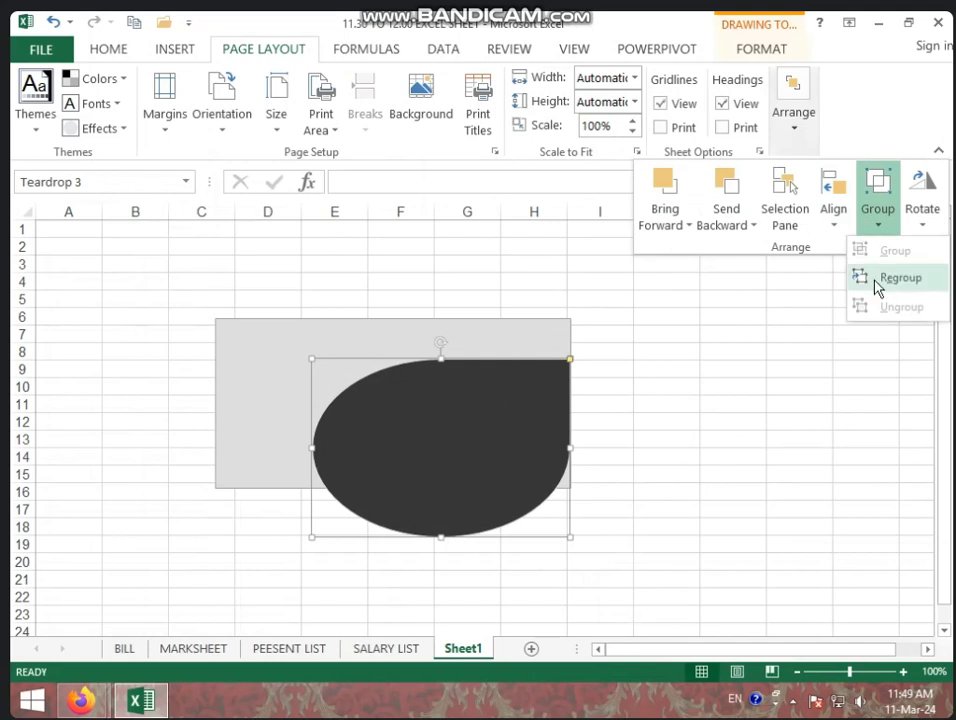
left_click(877, 284)
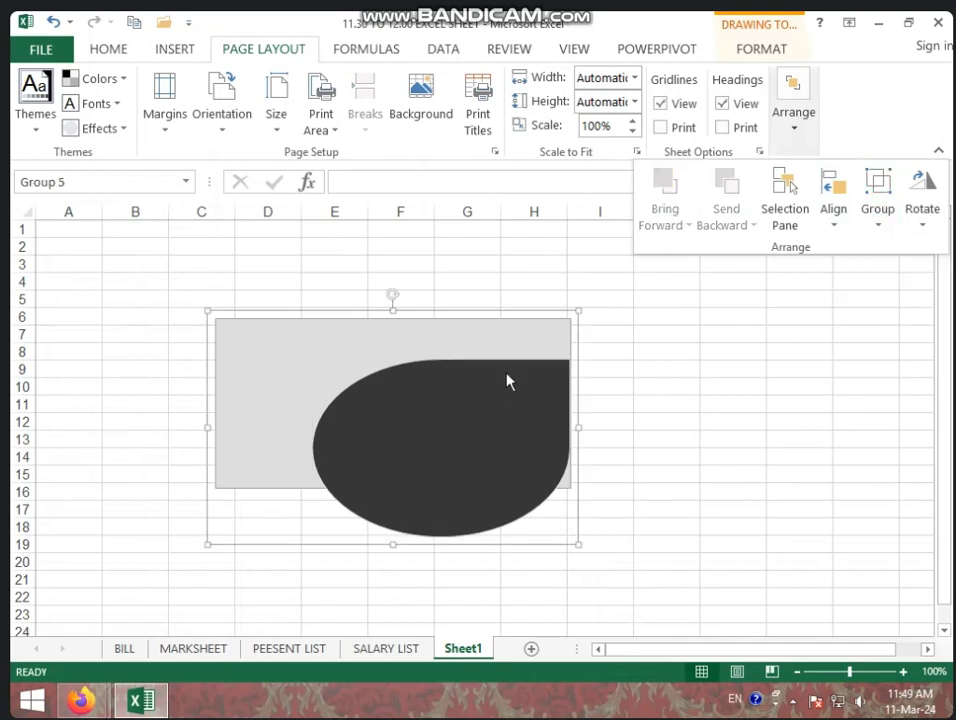
- Rotate the grouped shape Right 90°, then delete it from Sheet1
left_click(456, 396)
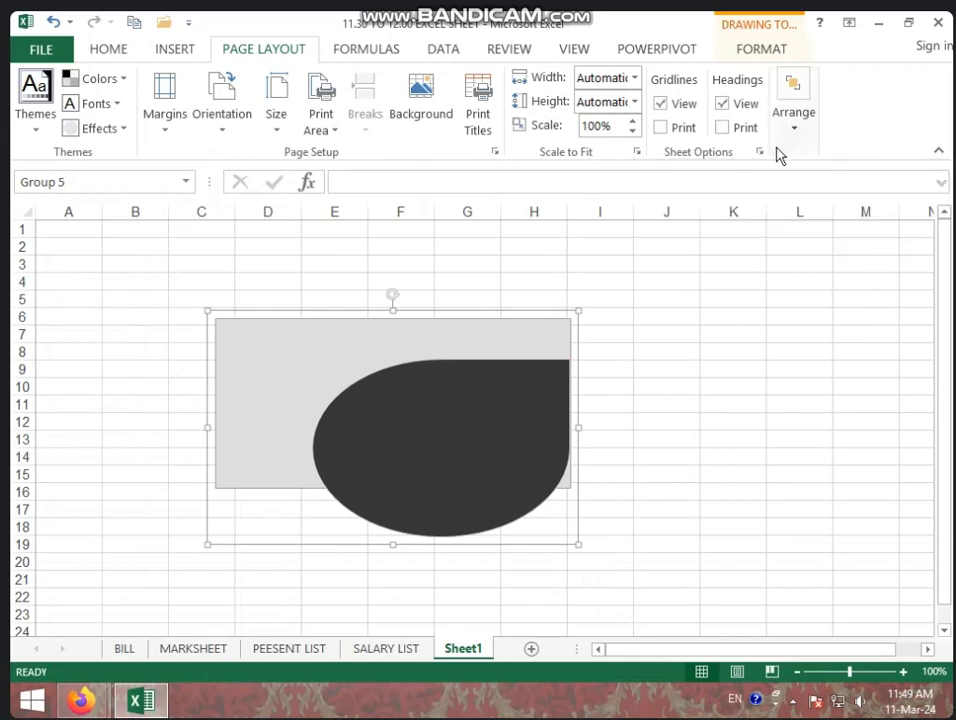
left_click(783, 138)
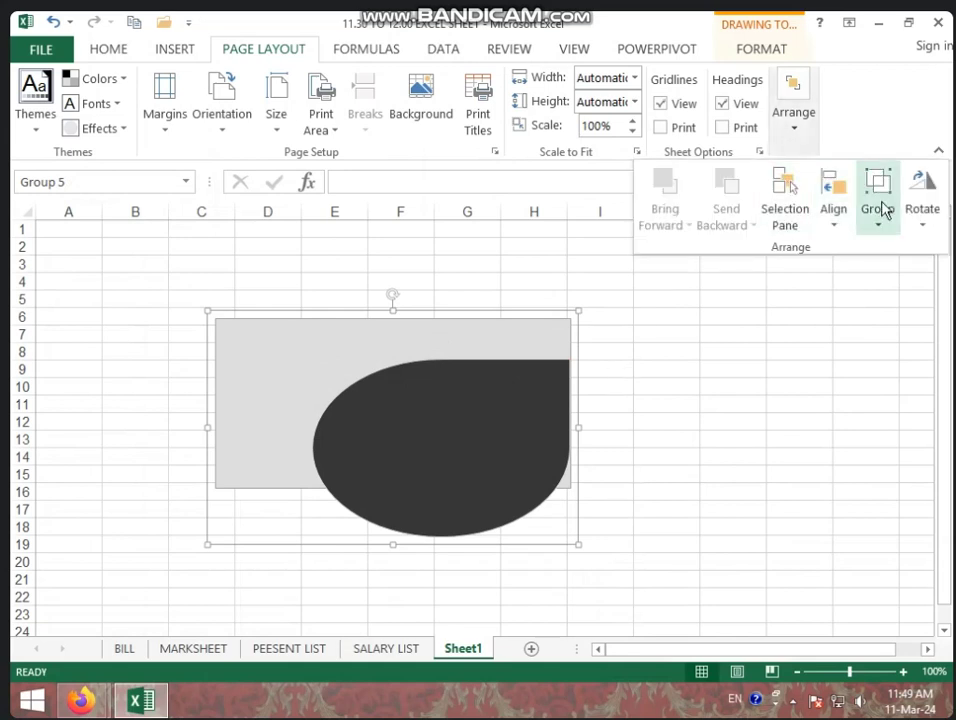
left_click(919, 237)
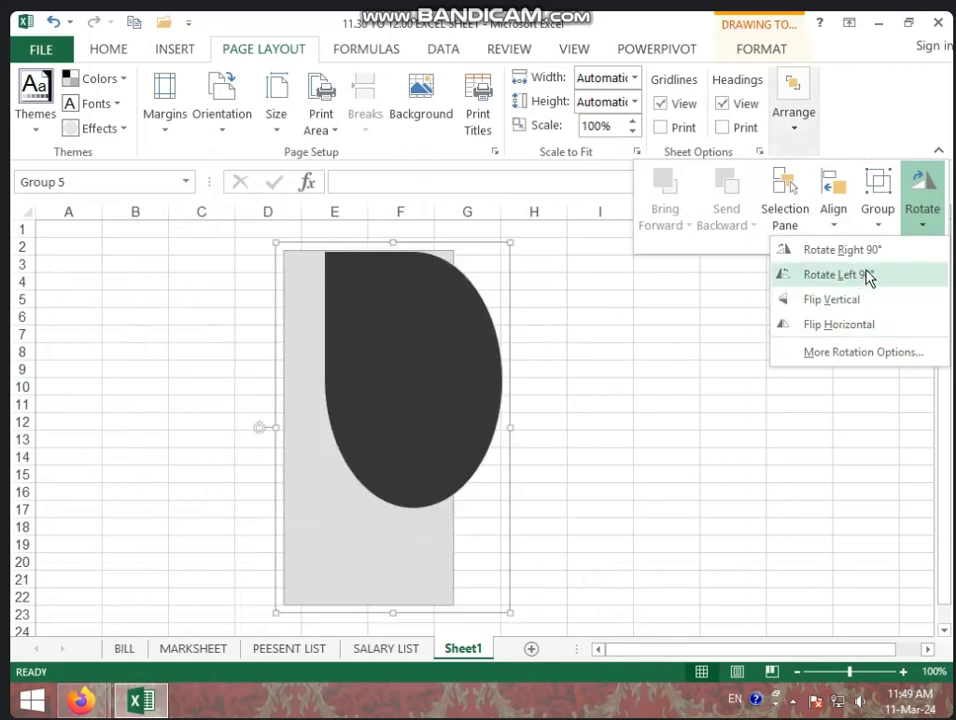
left_click(850, 251)
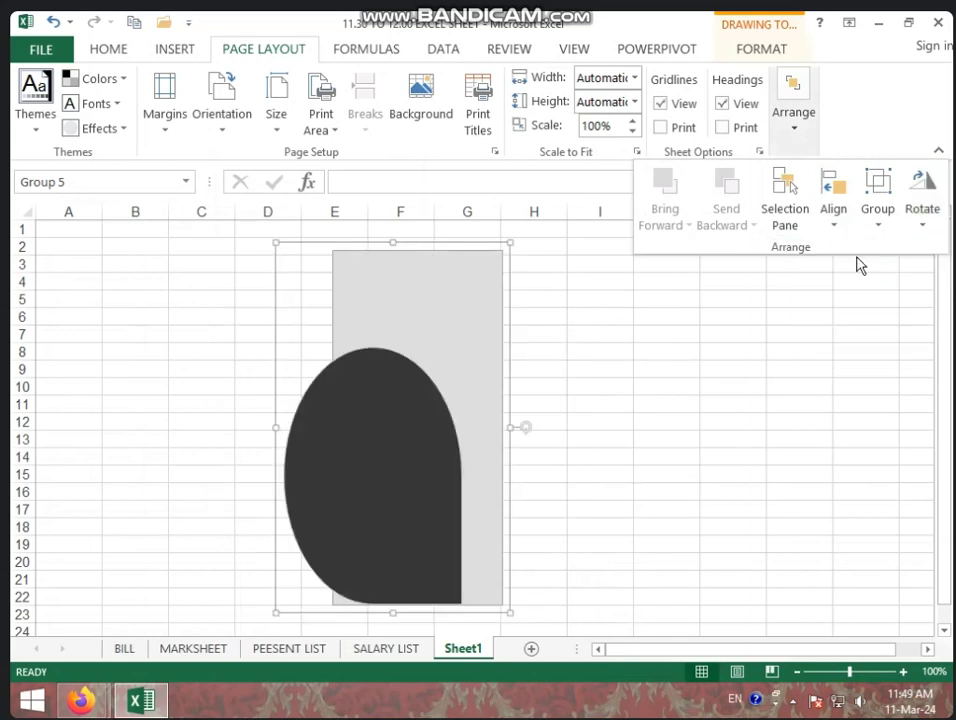
left_click(445, 300)
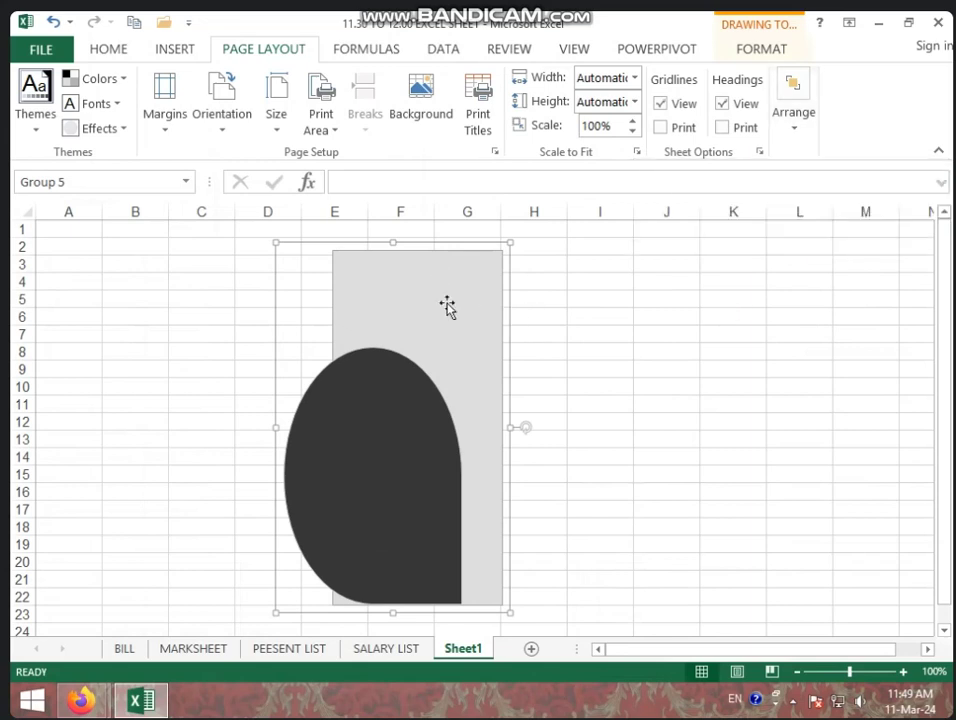
key("Delete")
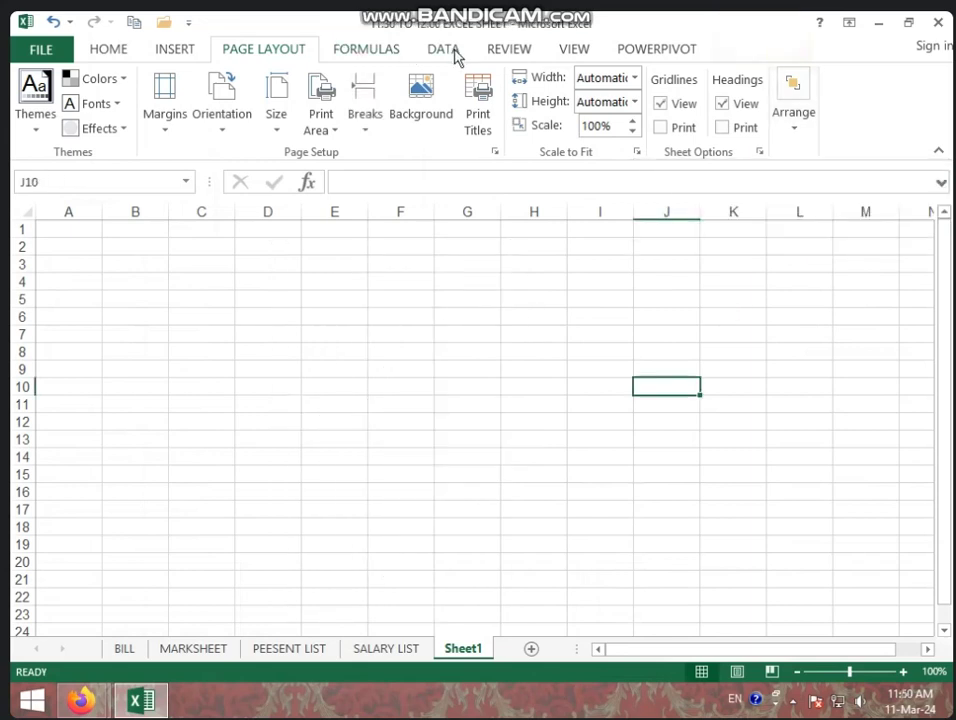
- Start an import from an Access database via DATA > Get External Data
left_click(455, 57)
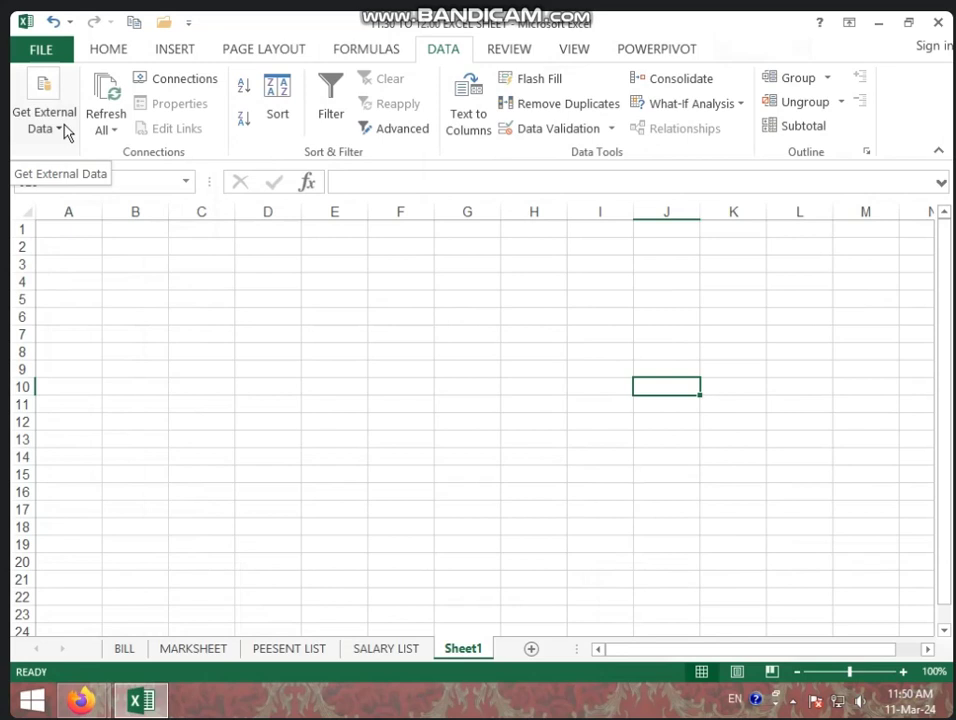
left_click(66, 133)
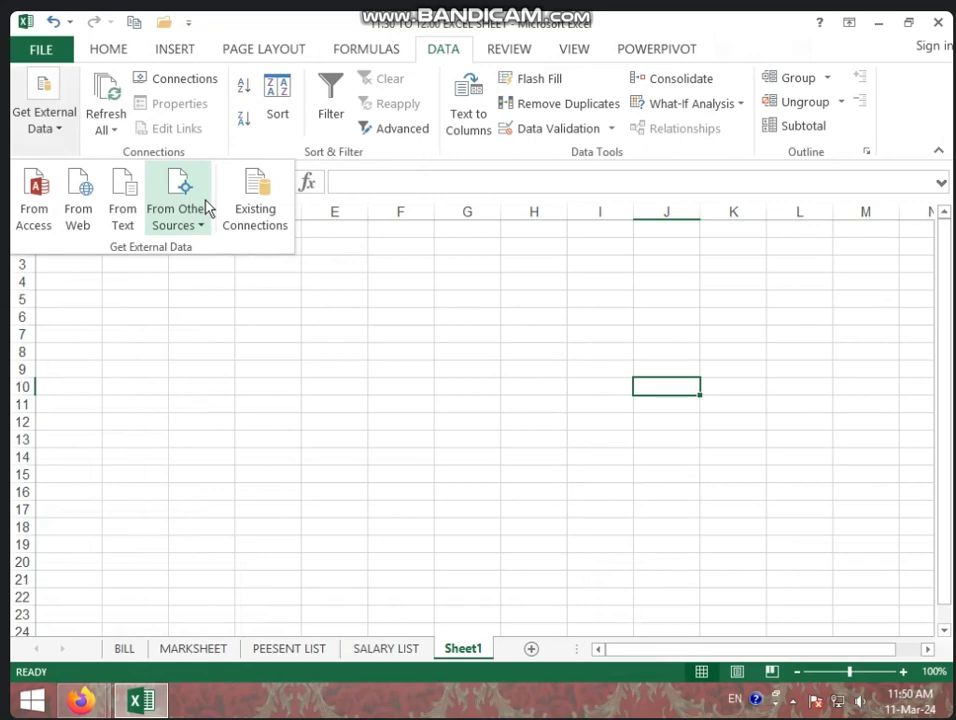
left_click(36, 212)
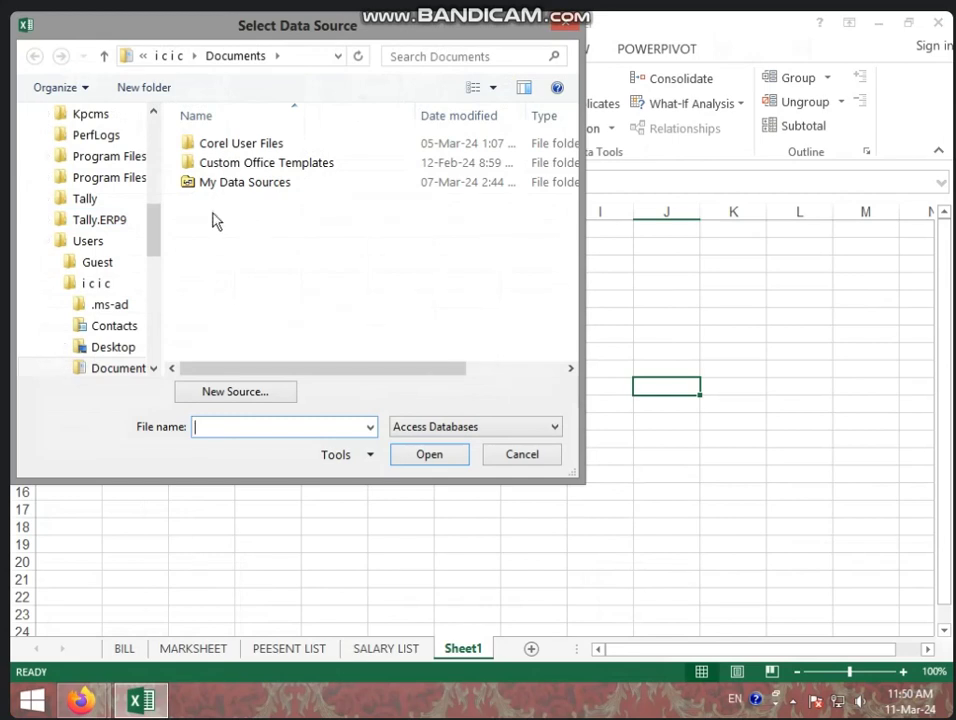
- Open the 6 TO 7 PM database from Local Disk (F:)
mouse_move(153, 230)
left_click_drag(150, 226, 162, 327)
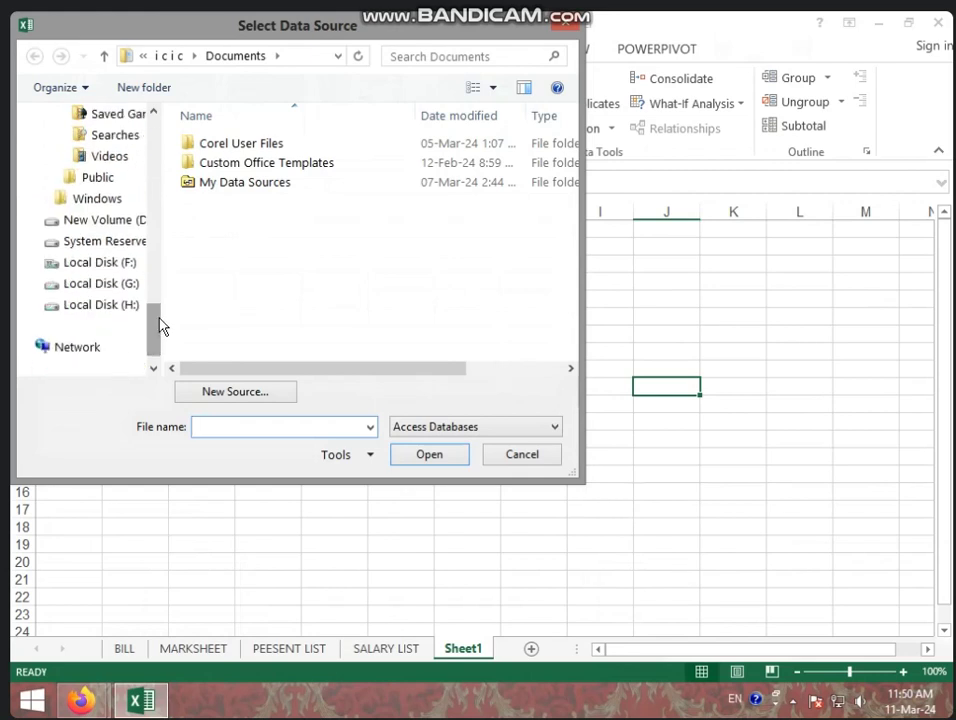
left_click(145, 264)
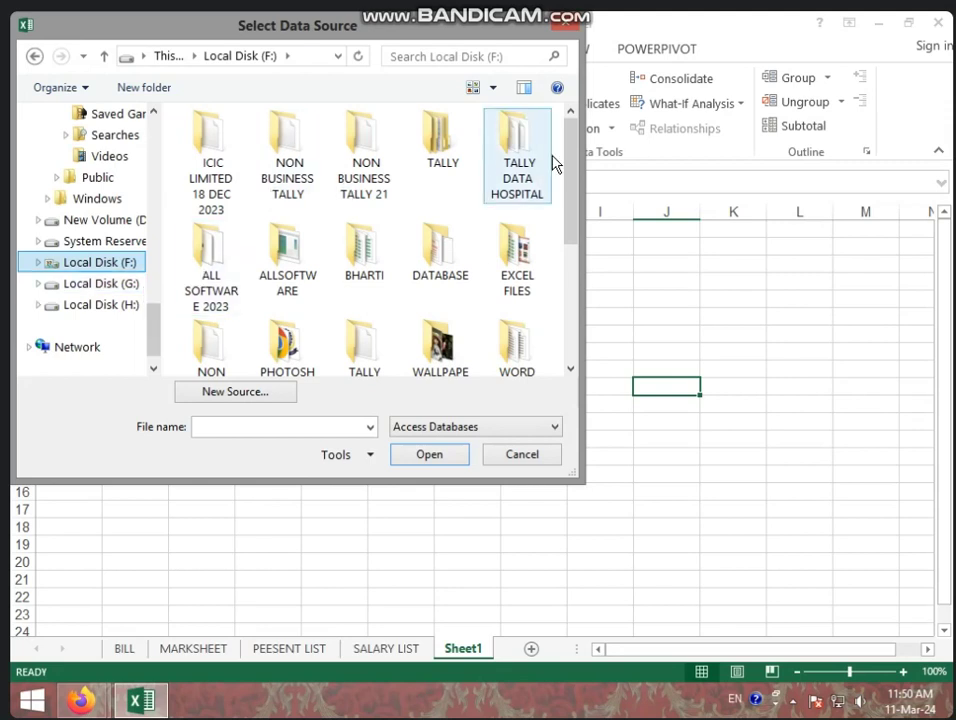
scroll(425, 104, "down", 3)
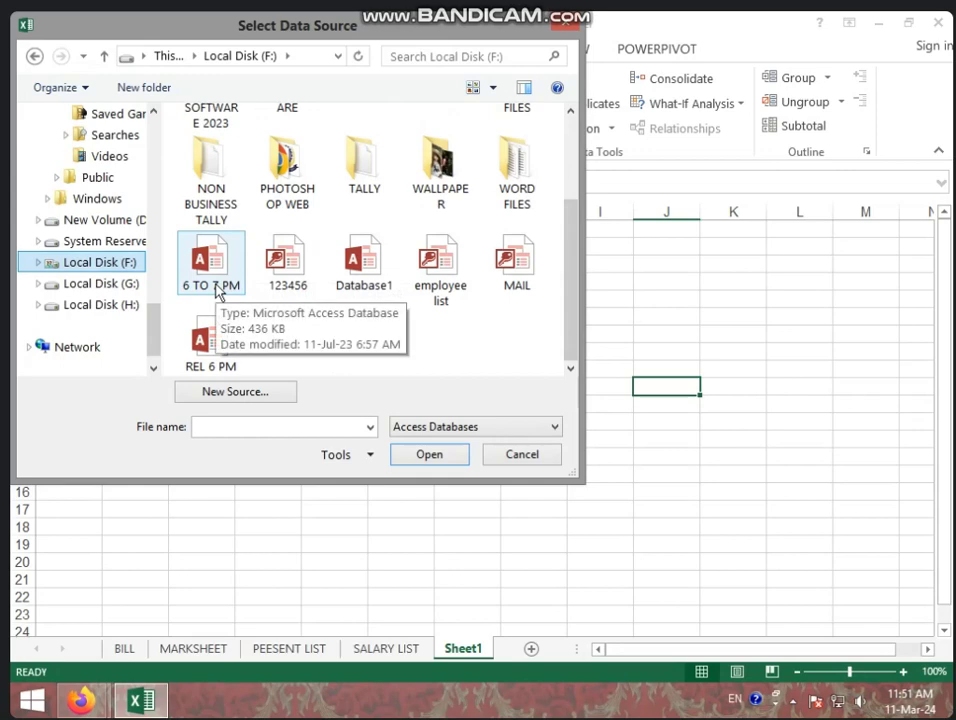
left_click(217, 288)
left_click(413, 457)
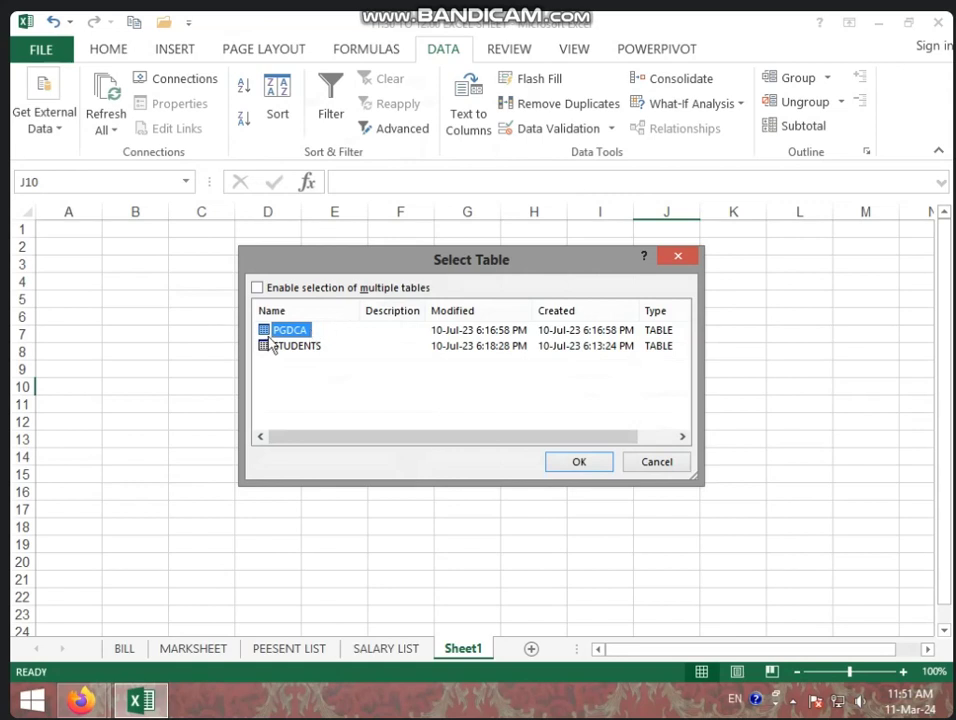
- Confirm PGDCA as the table to import
left_click(565, 465)
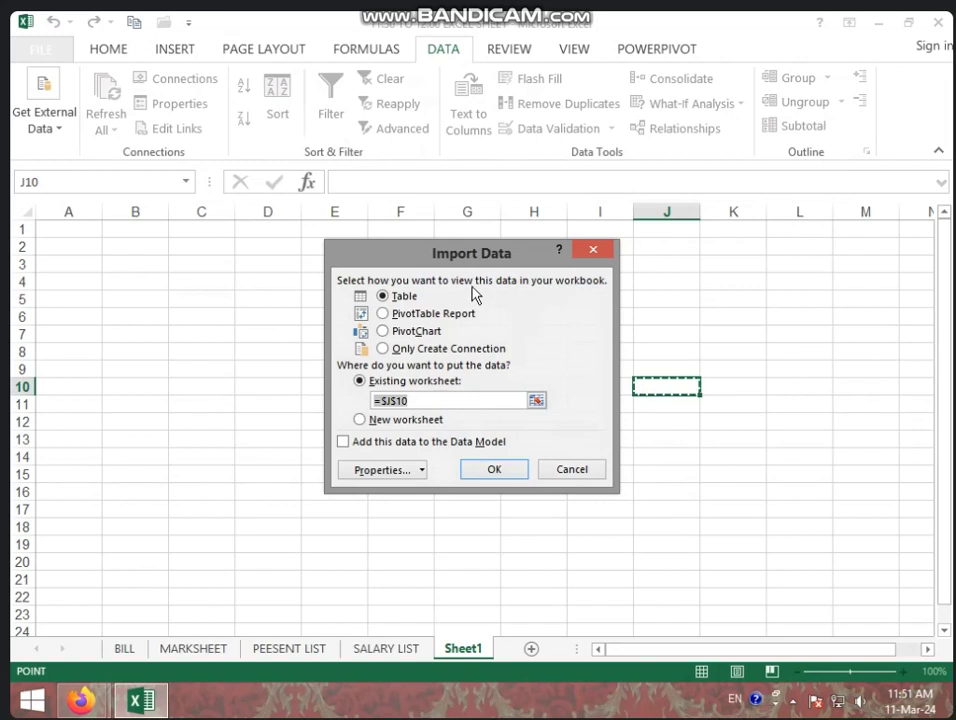
- Import PGDCA as a Table into the existing worksheet at =Sheet1!$A$1
left_click(430, 317)
left_click(432, 333)
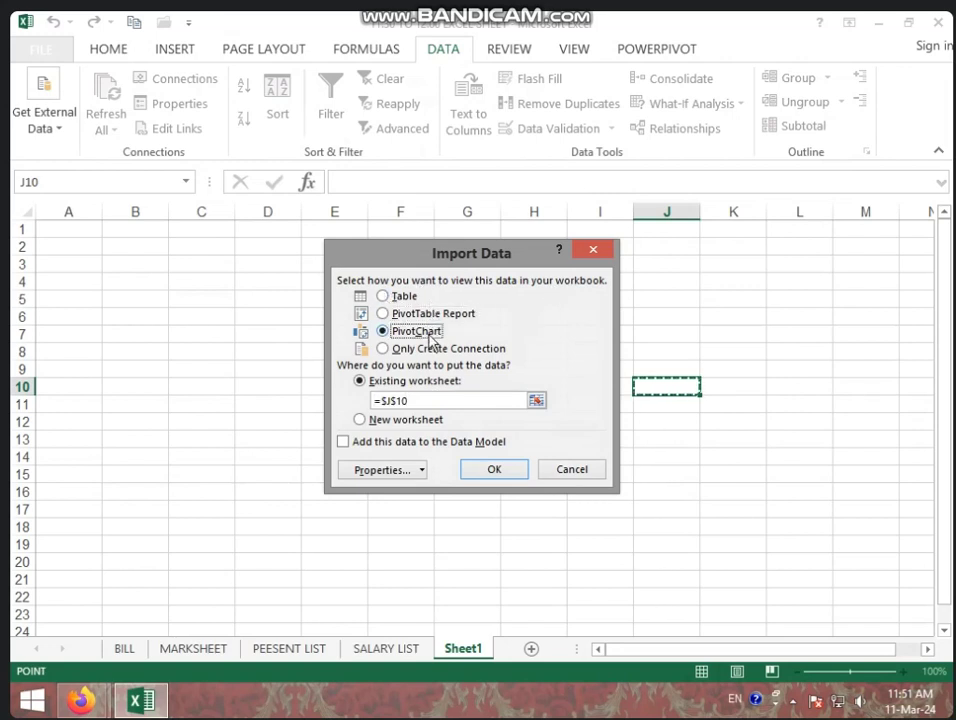
left_click(430, 349)
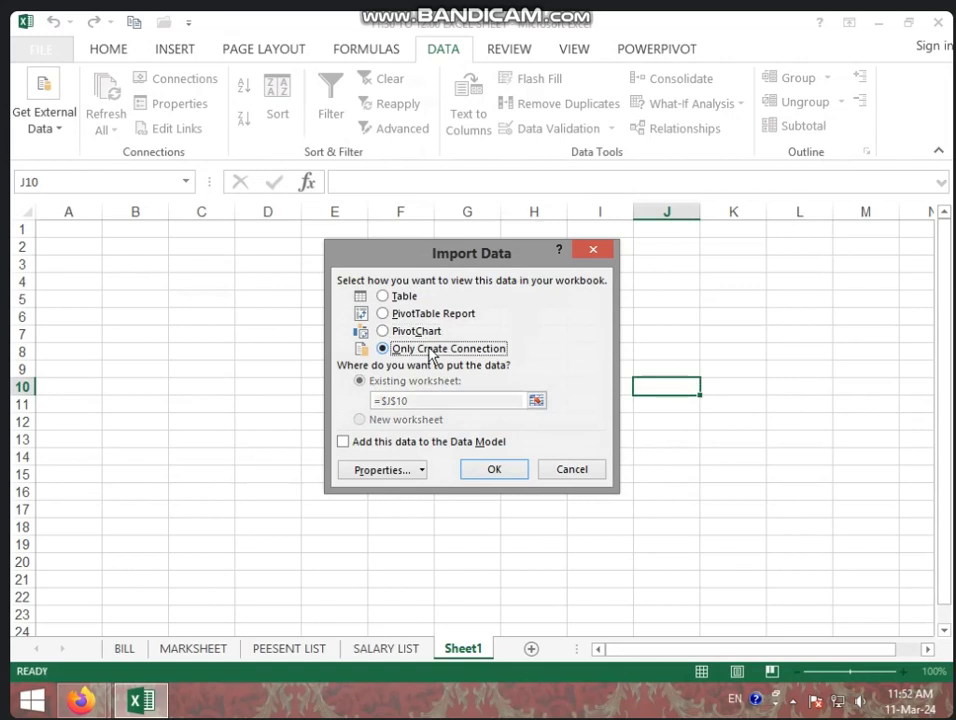
left_click(403, 298)
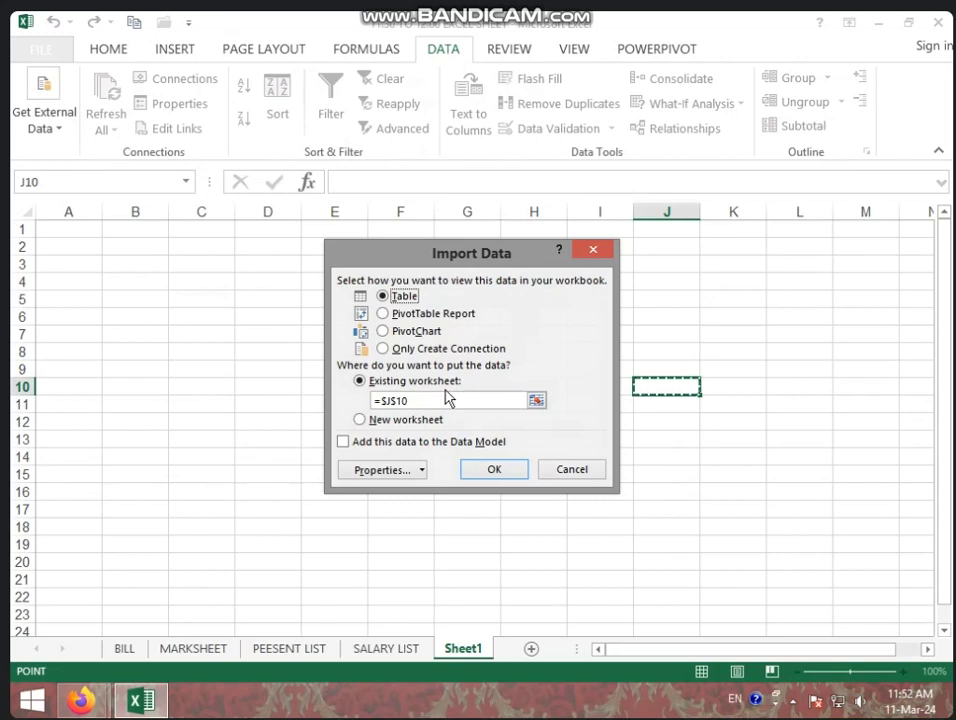
left_click(62, 229)
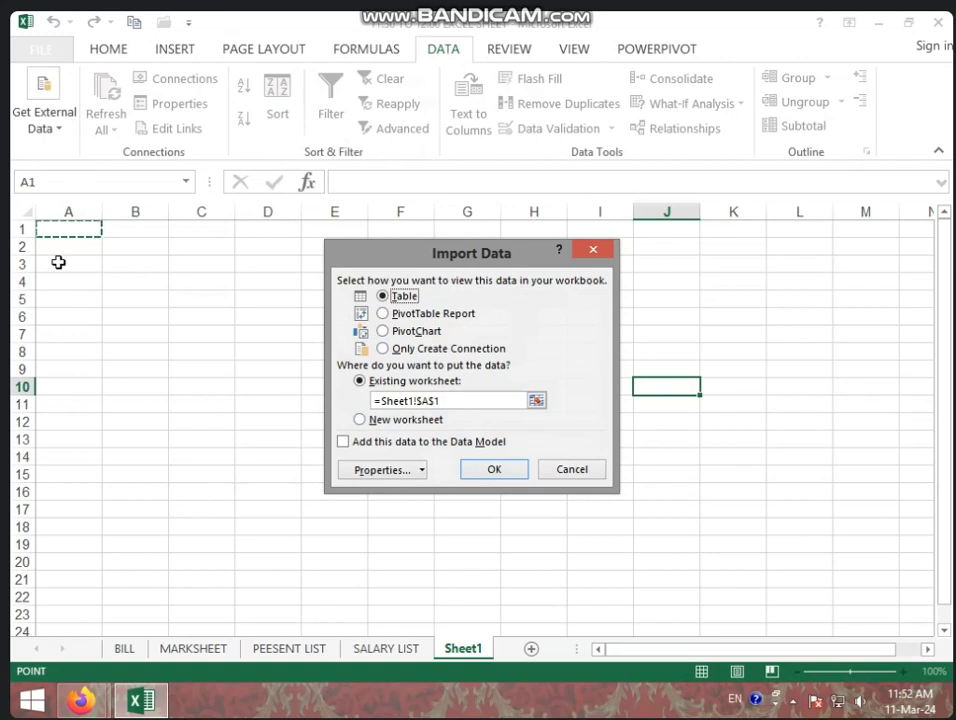
left_click(494, 469)
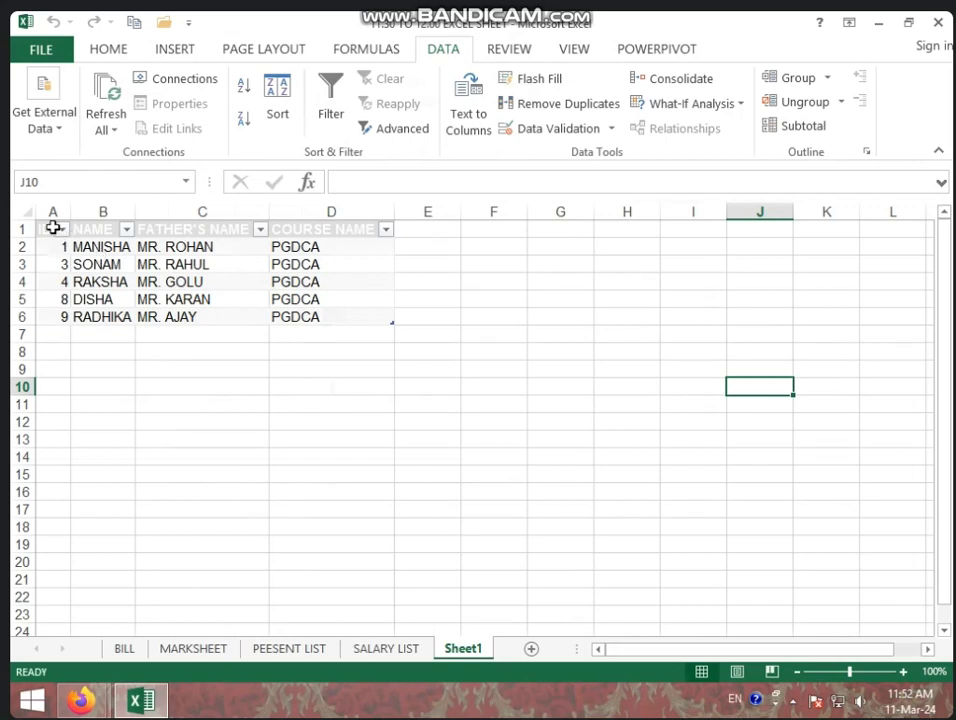
left_click_drag(53, 228, 345, 320)
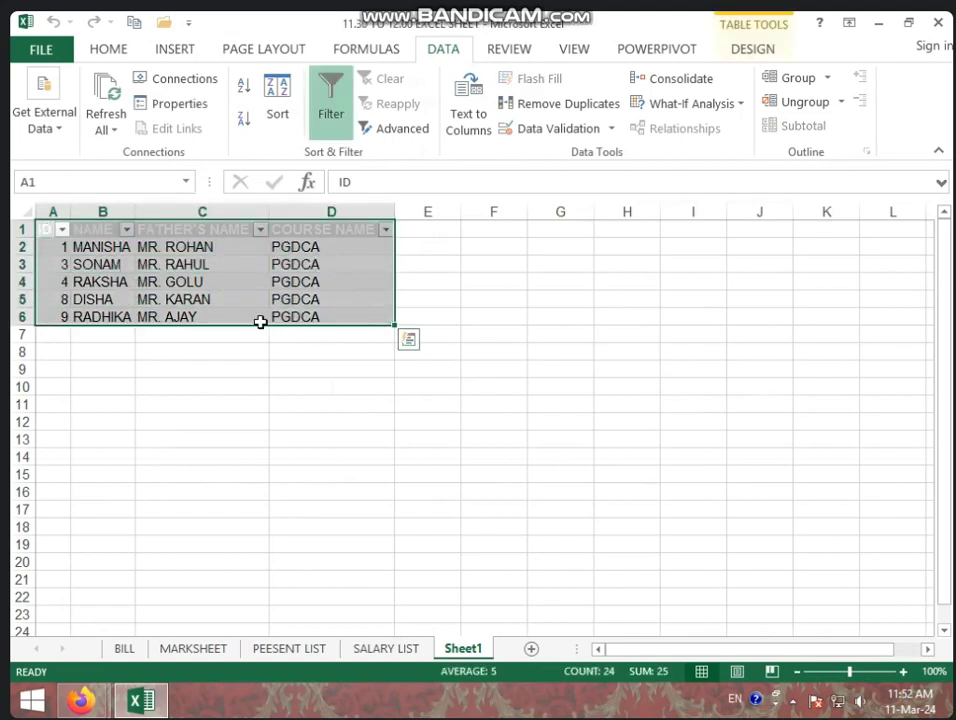
key("Delete")
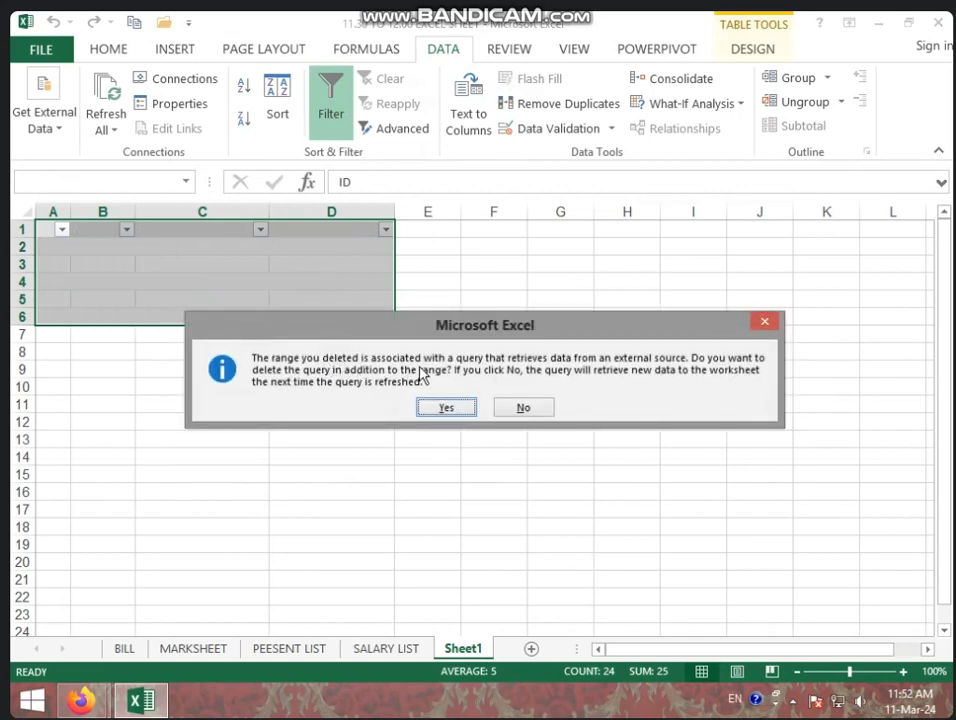
left_click(461, 408)
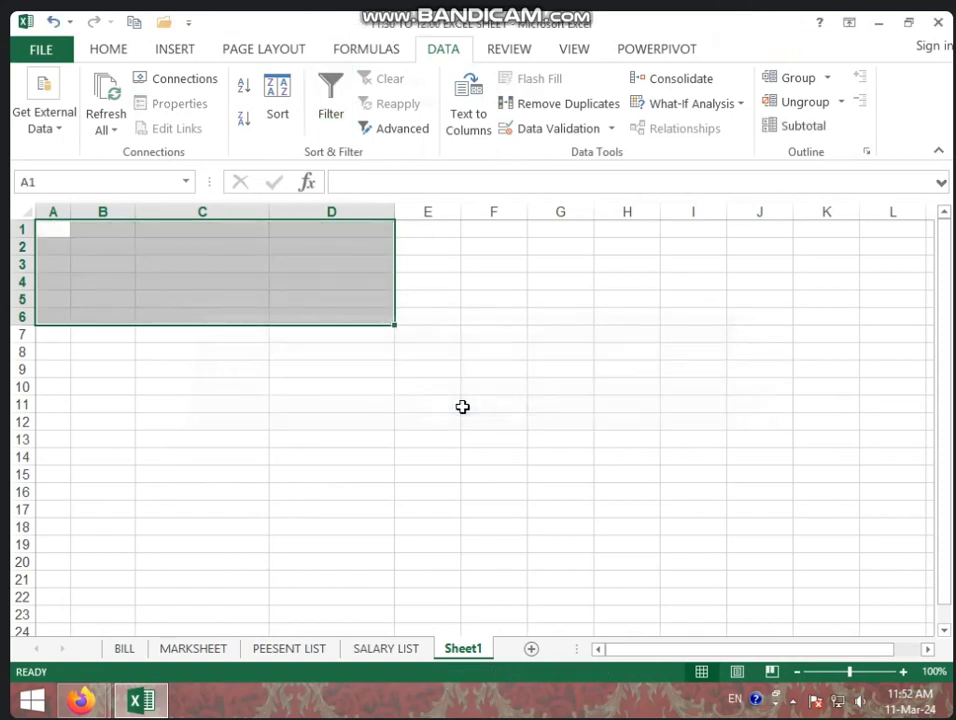
key("ctrl+z")
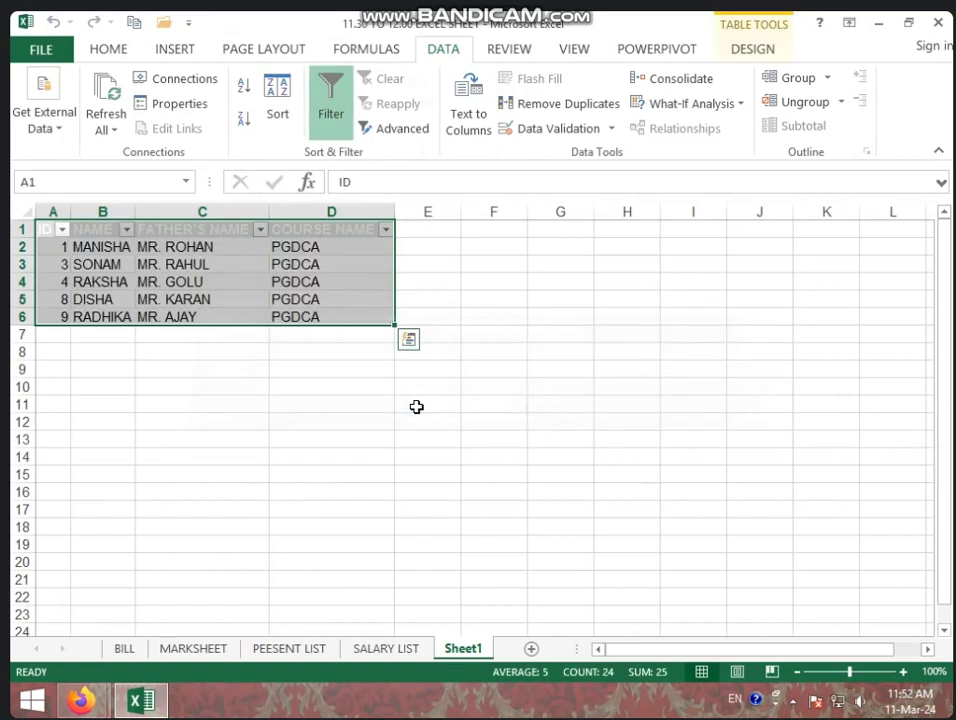
- Use HOME > Clear > Clear All on the PGDCA table and delete its linked query
left_click(105, 48)
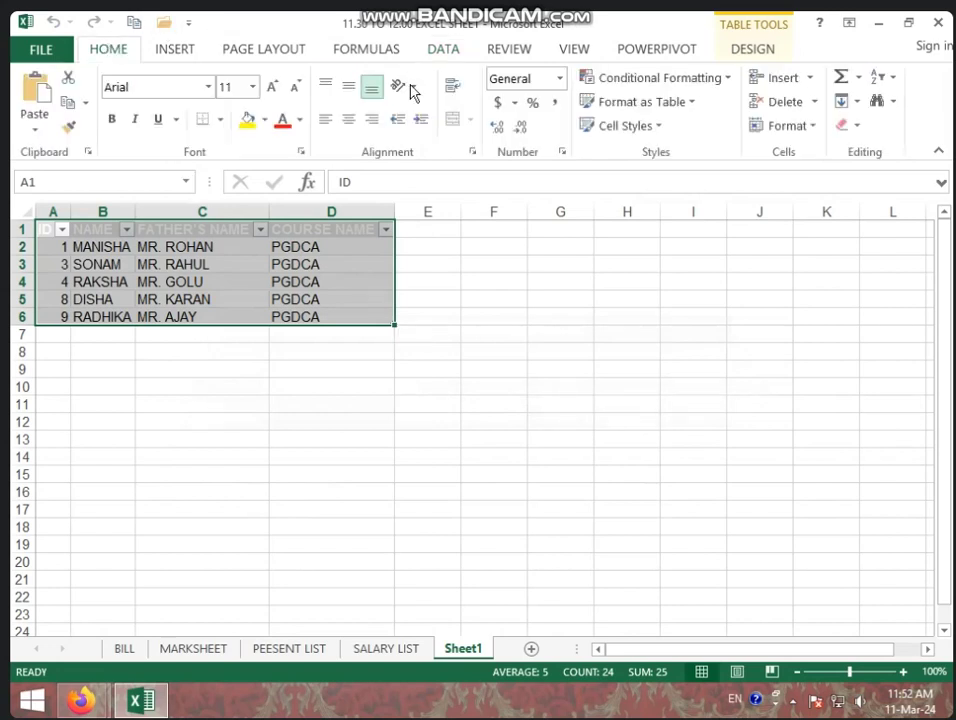
left_click(858, 125)
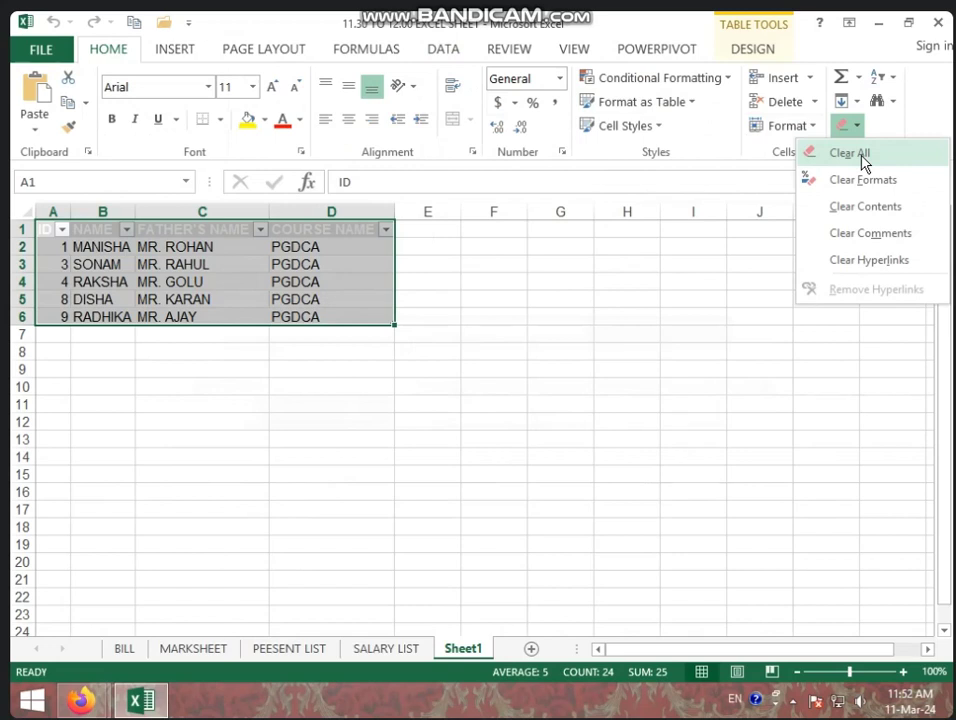
left_click(849, 153)
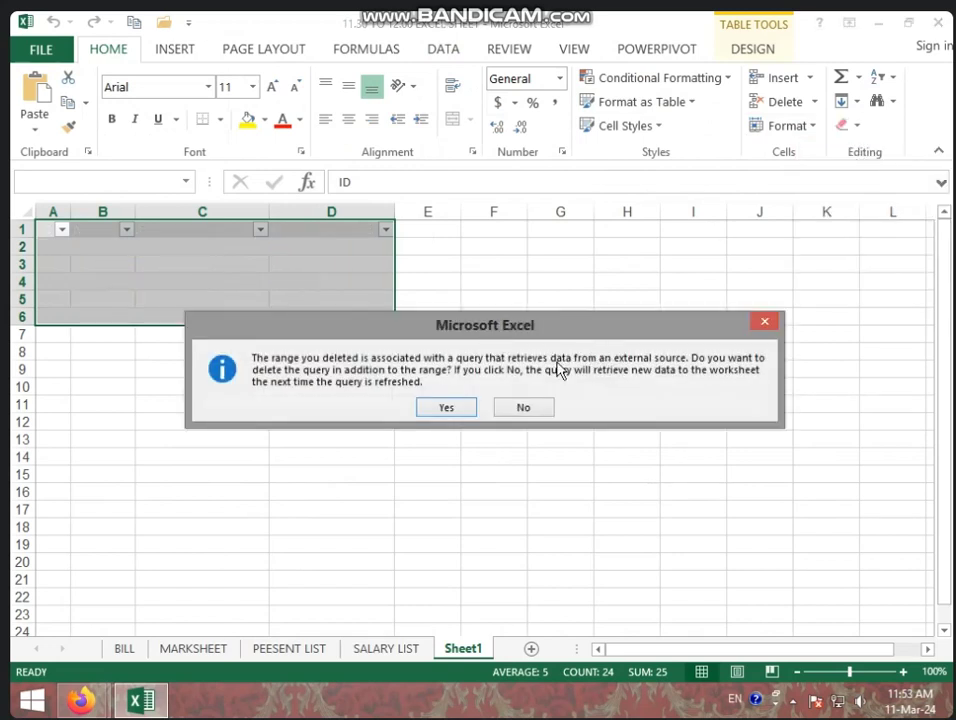
left_click(460, 414)
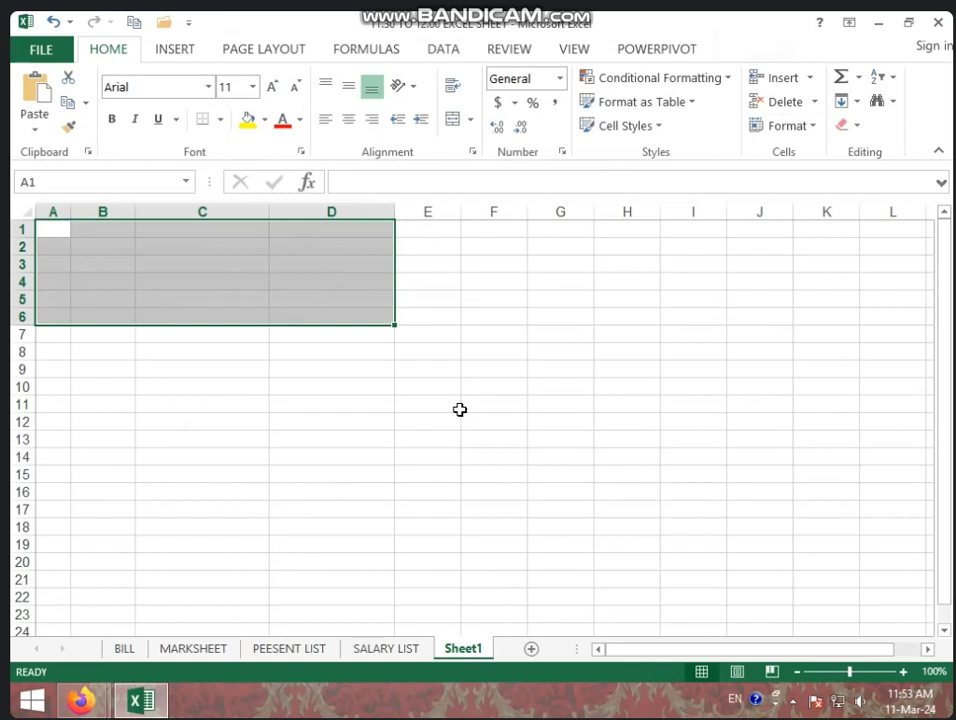
left_click(459, 409)
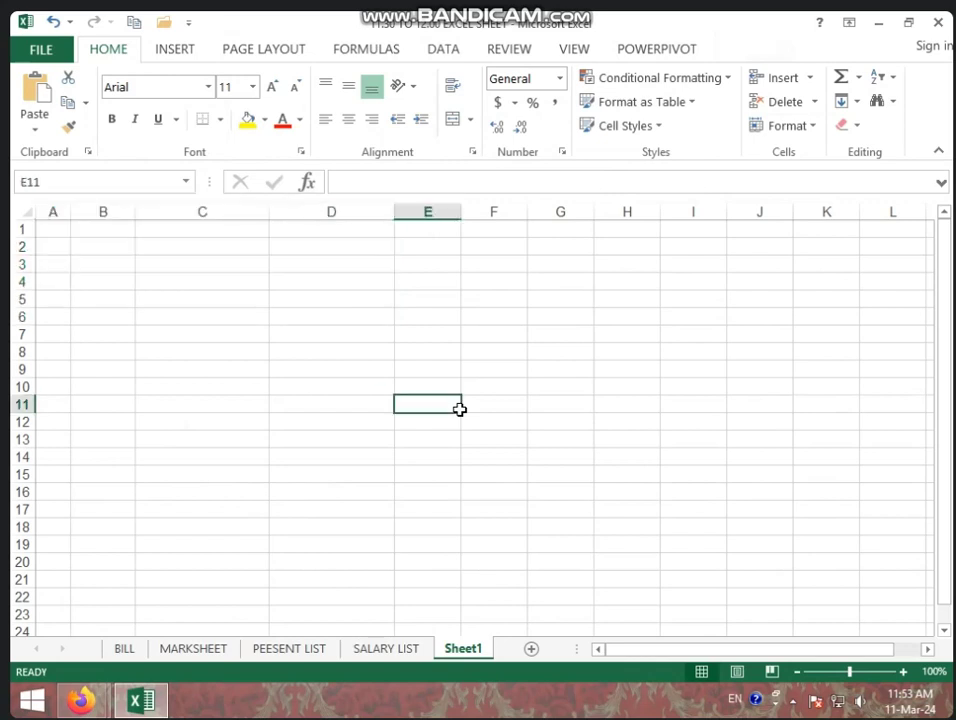